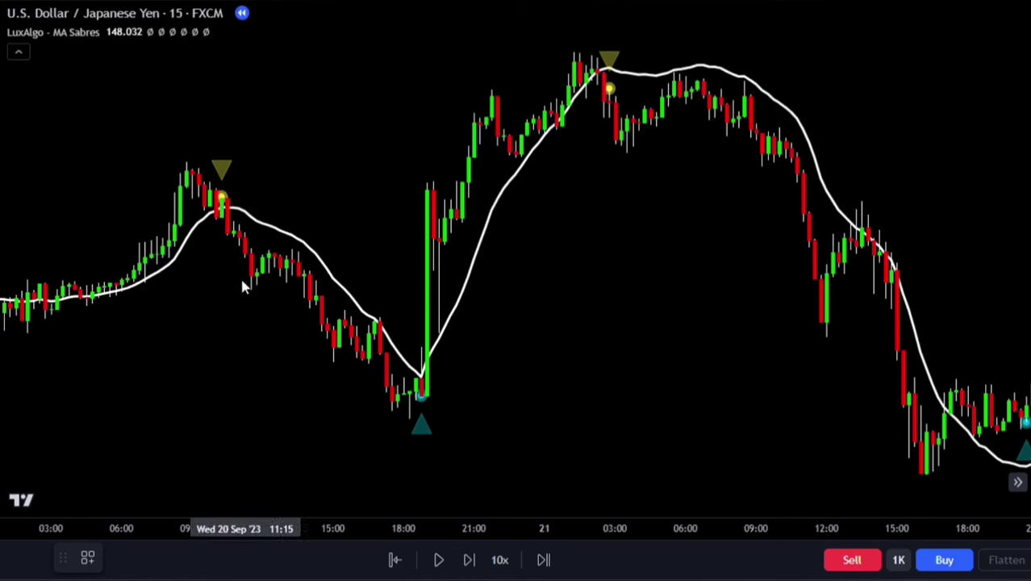
# Step: Place a short position at the first 20 Sep sell signal and a long position at 18:45, its stop tightened and target raised to the peak
pyautogui.click(229, 235)
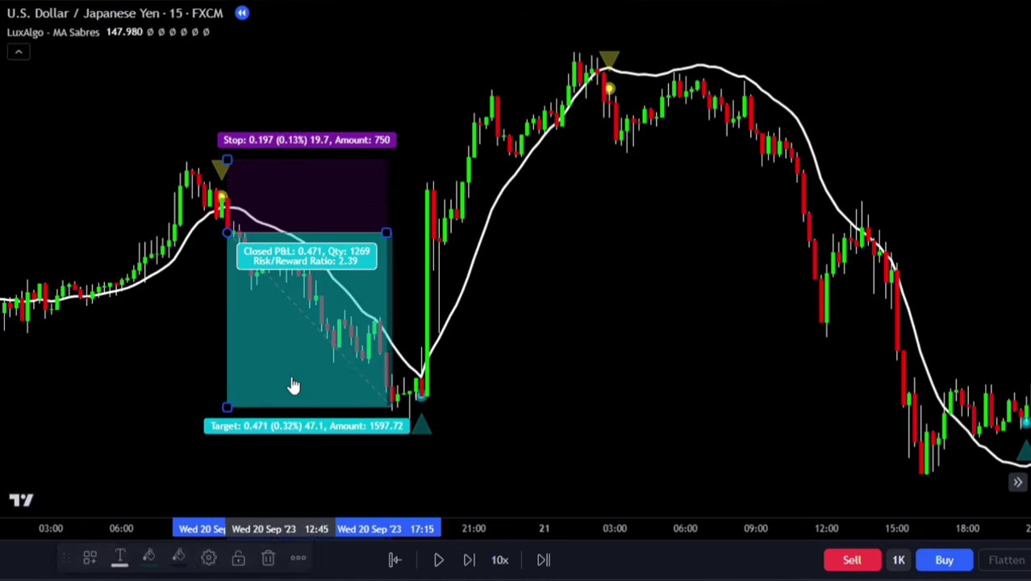
pyautogui.click(421, 366)
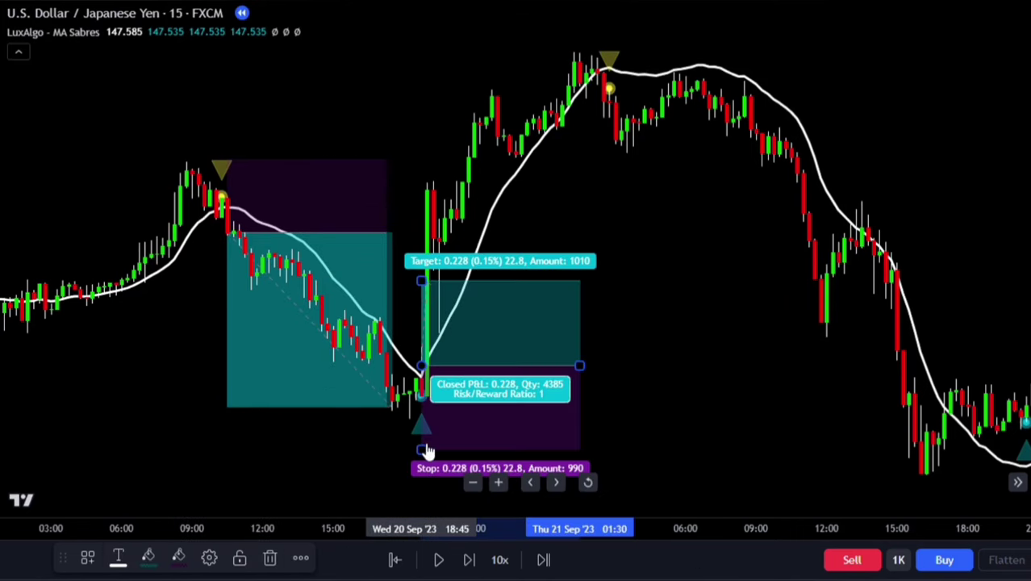
pyautogui.moveTo(425, 451); pyautogui.dragTo(423, 428)
pyautogui.moveTo(421, 280); pyautogui.dragTo(421, 59)
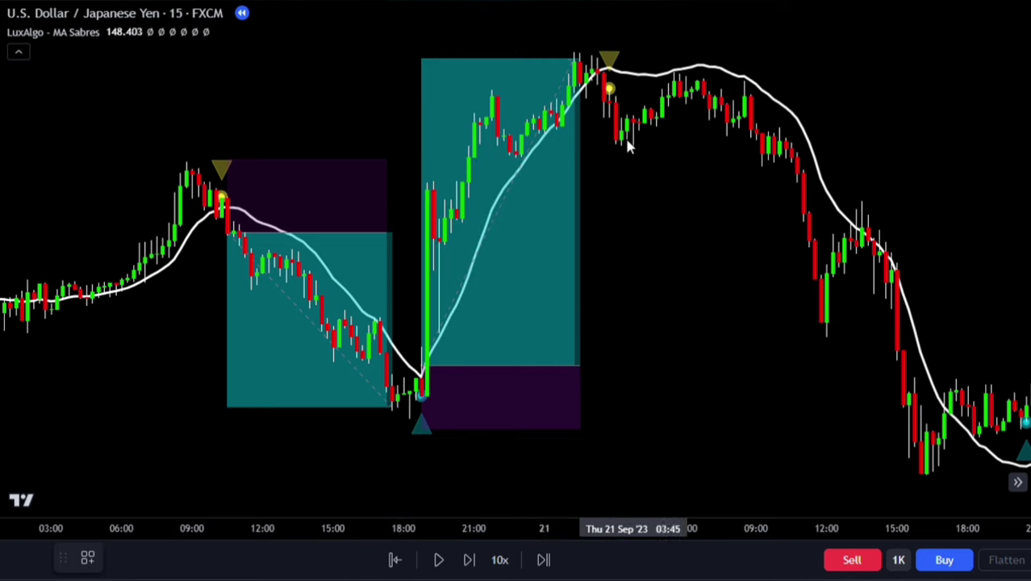
# Step: Place a short position at the 21 Sep 02:45 sell signal with a 0.162 stop and 0.777 target, and extend it to about 15:45
pyautogui.click(609, 107)
pyautogui.moveTo(609, 22); pyautogui.dragTo(610, 47)
pyautogui.moveTo(610, 192); pyautogui.dragTo(646, 395)
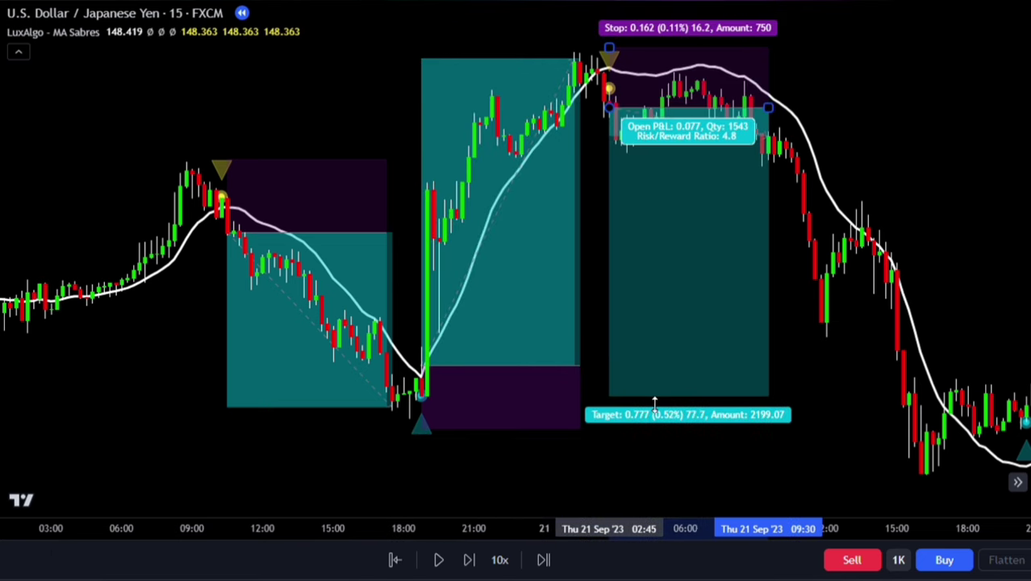
pyautogui.moveTo(769, 108); pyautogui.dragTo(853, 125)
# Step: Place a long position at the 21 Sep evening buy signal, lower its stop, raise its target near the latest peak, and lengthen it
pyautogui.moveTo(836, 464); pyautogui.dragTo(428, 467)
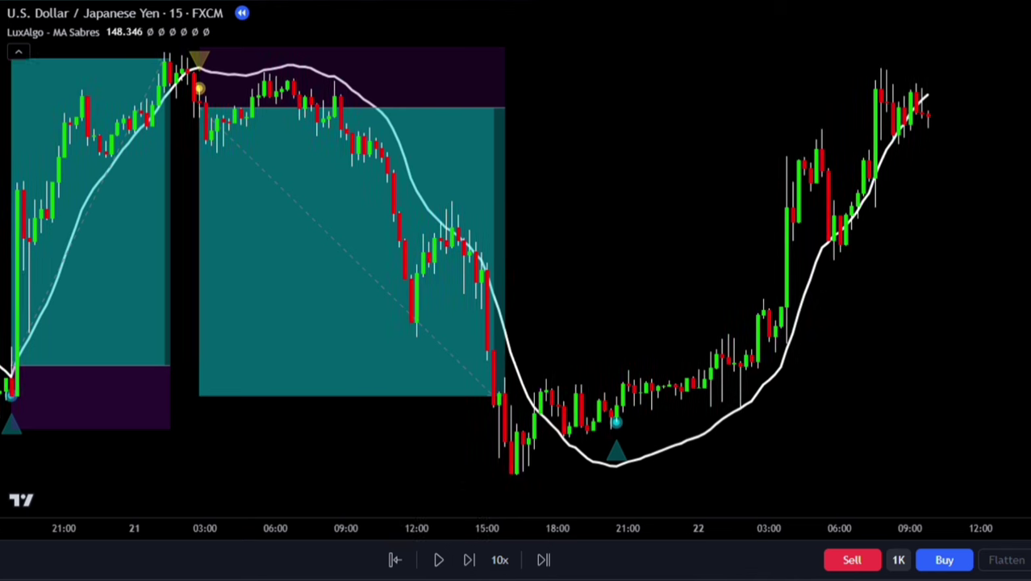
pyautogui.click(616, 403)
pyautogui.moveTo(616, 418); pyautogui.dragTo(616, 434)
pyautogui.moveTo(617, 314); pyautogui.dragTo(616, 86)
pyautogui.moveTo(776, 405); pyautogui.dragTo(898, 384)
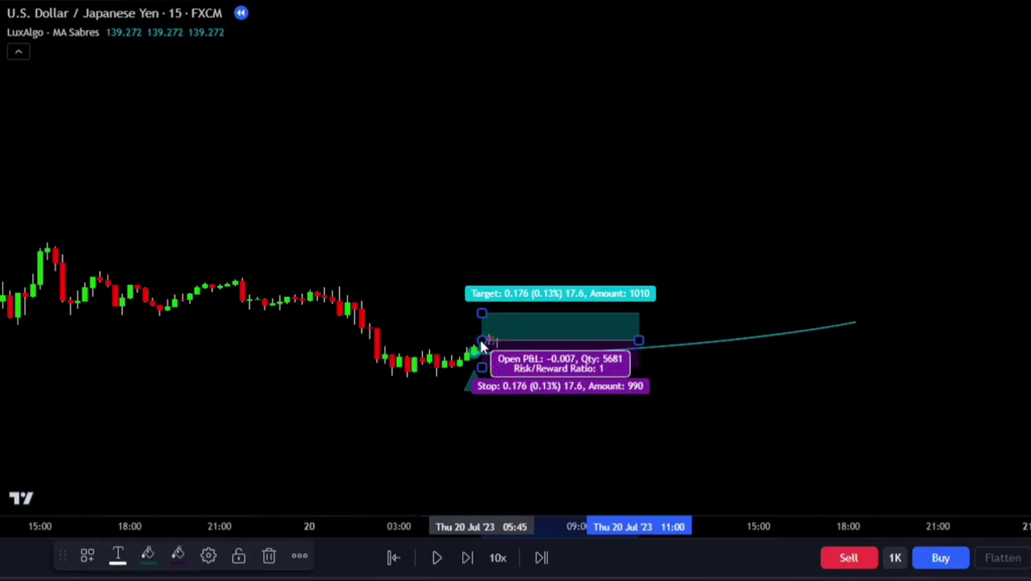
# Step: Set the 20 Jul 05:45 long position's stop to about 0.276 and target to about 0.88, and extend its duration
pyautogui.moveTo(482, 359); pyautogui.dragTo(482, 382)
pyautogui.moveTo(482, 315); pyautogui.dragTo(481, 205)
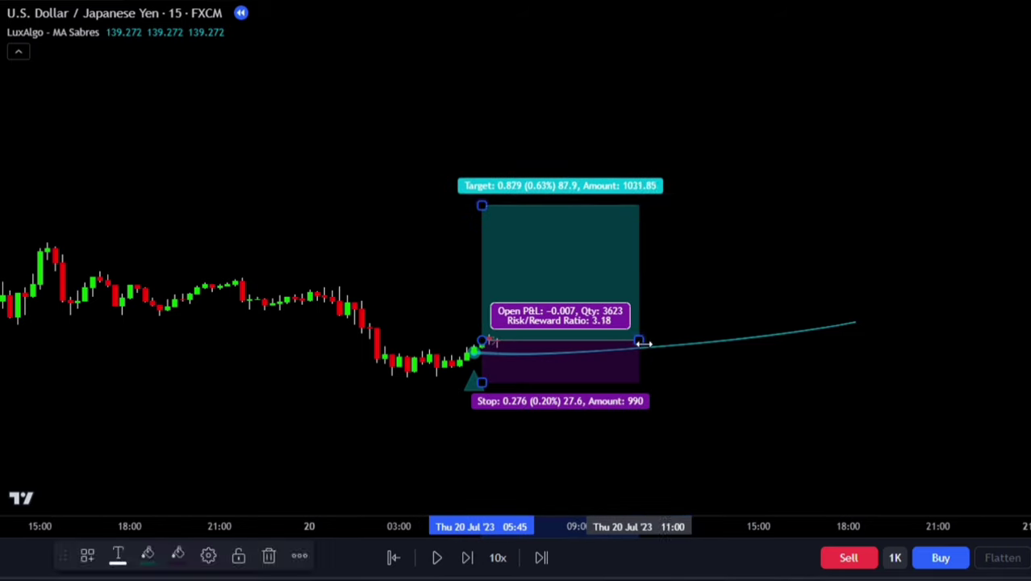
pyautogui.moveTo(638, 340); pyautogui.dragTo(856, 340)
pyautogui.click(750, 434)
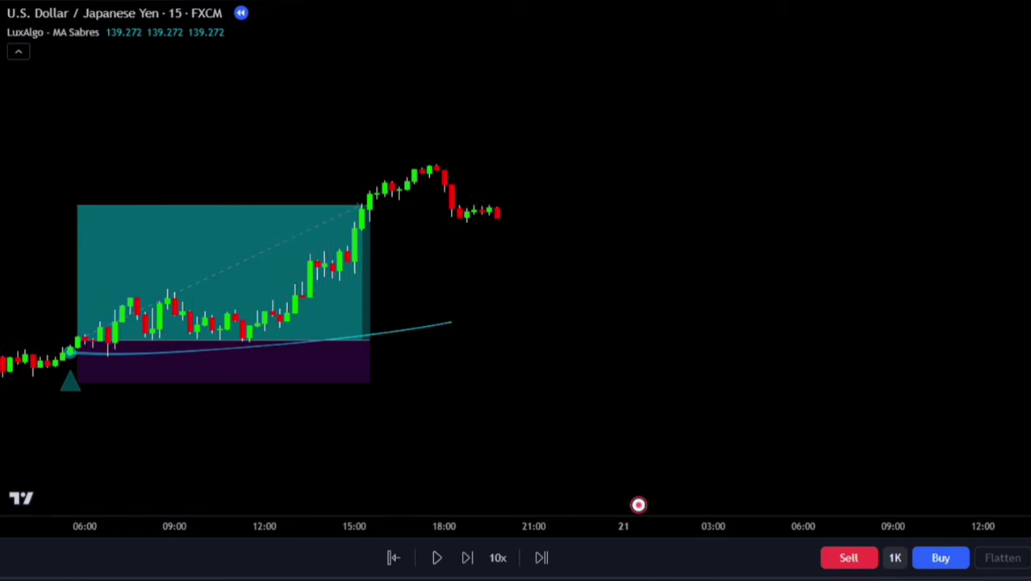
# Step: Place a long position at the 21 Jul 01:45 buy signal, raise its target well above the entry, and extend its duration
pyautogui.click(473, 265)
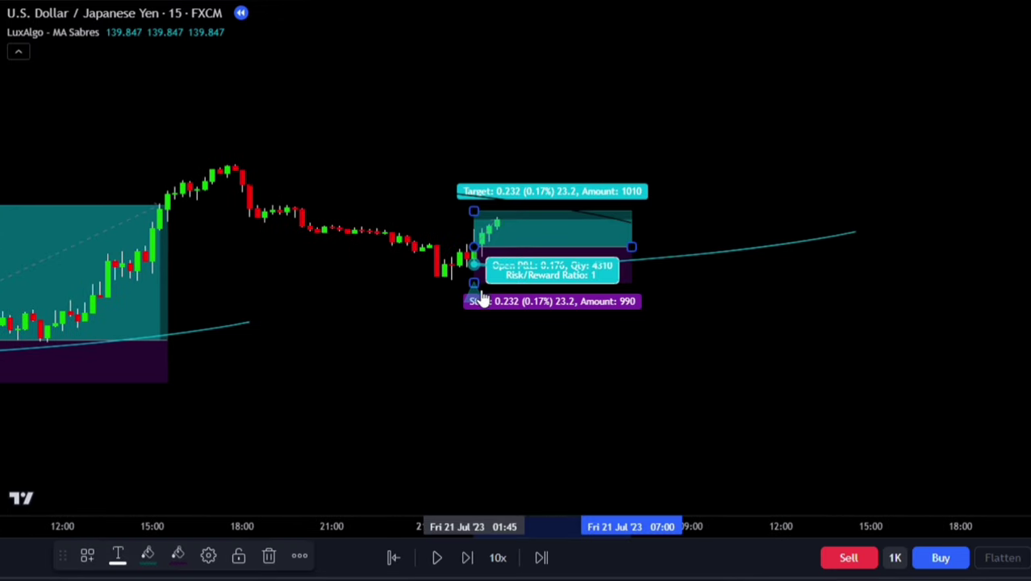
pyautogui.moveTo(473, 211); pyautogui.dragTo(473, 104)
pyautogui.moveTo(632, 247); pyautogui.dragTo(860, 232)
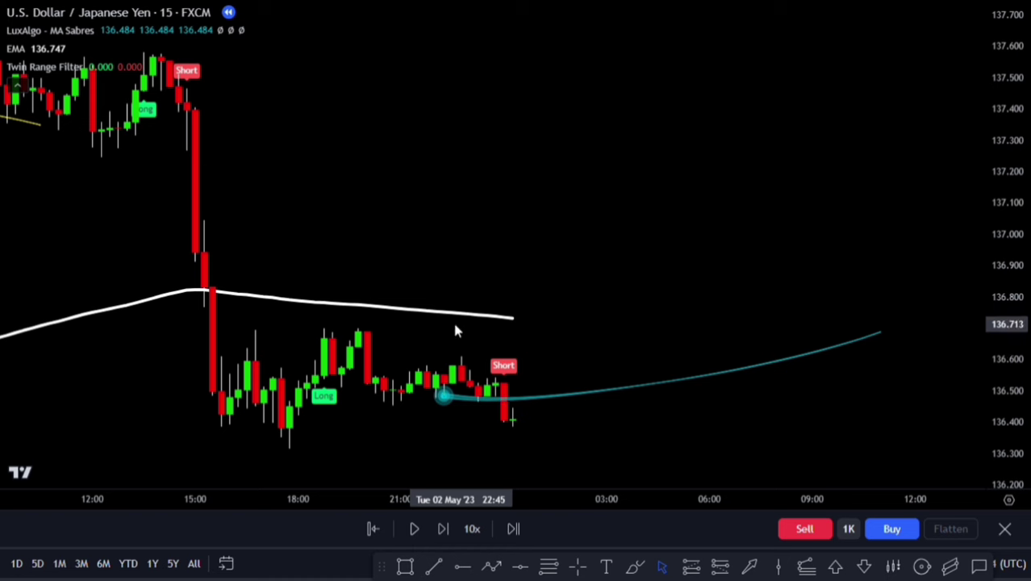
# Step: Place a short position on the chart beside the Short signal at the start of 3 May
pyautogui.moveTo(549, 370); pyautogui.dragTo(481, 248)
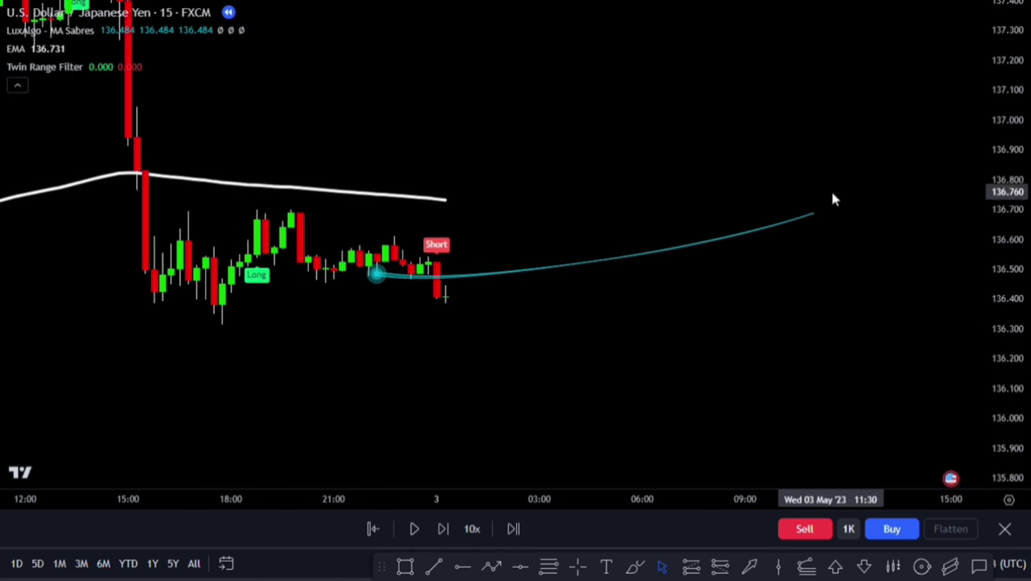
pyautogui.click(718, 565)
pyautogui.click(419, 294)
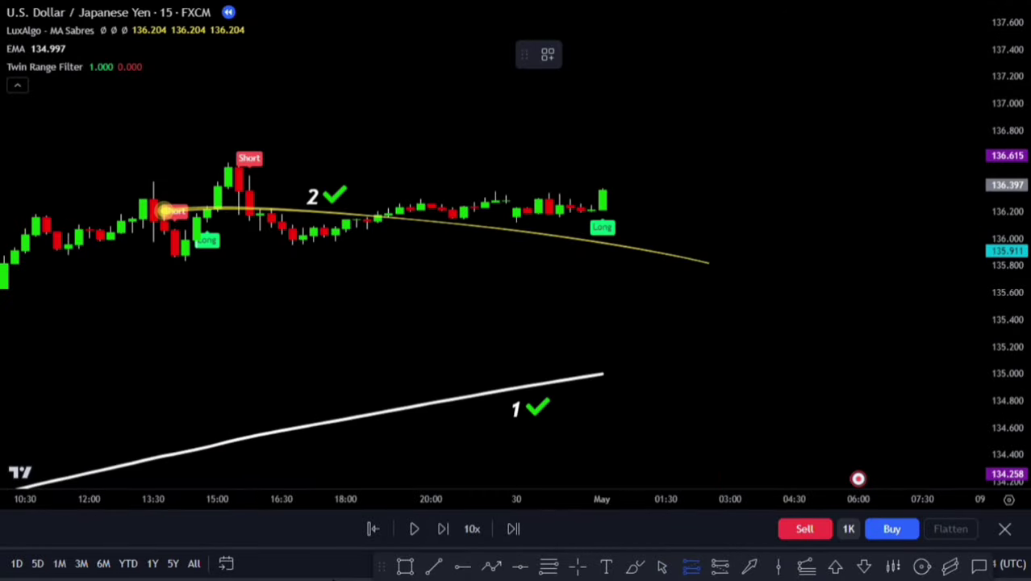
# Step: Place a long position at the Long signal at the start of May and raise its target
pyautogui.click(595, 202)
pyautogui.moveTo(595, 152); pyautogui.dragTo(596, 69)
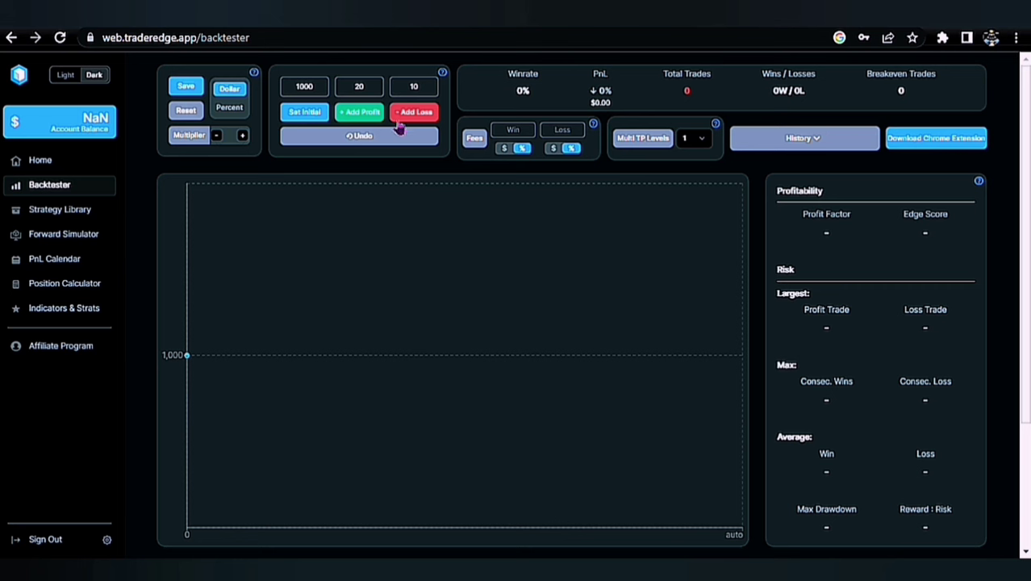
# Step: In the TraderEdge backtester, log a mixed sequence of eight 20-dollar wins and four 10-dollar losses on the 1000-dollar balance
pyautogui.click(377, 120)
pyautogui.click(424, 119)
pyautogui.click(379, 117)
pyautogui.click(379, 117)
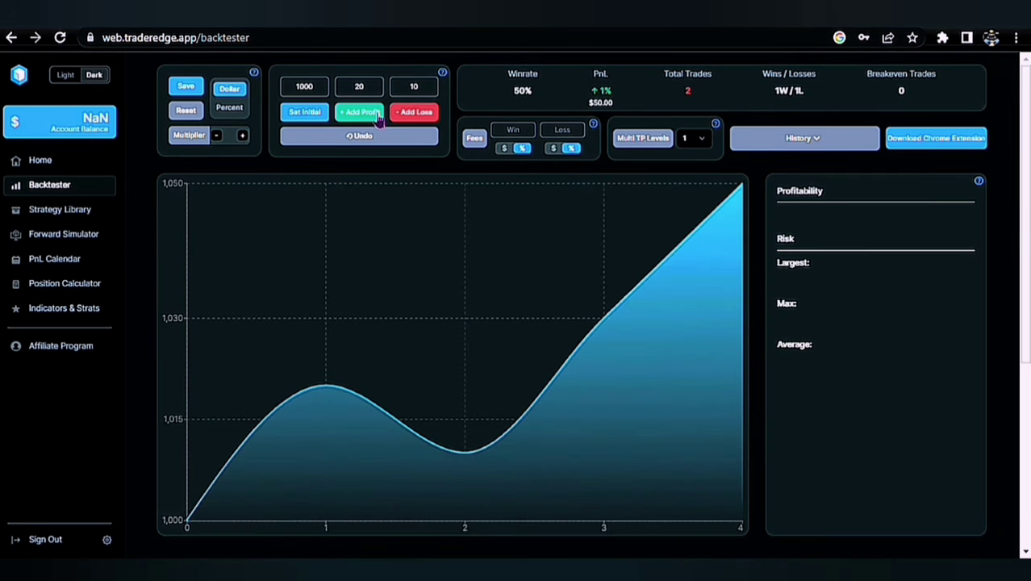
pyautogui.click(375, 113)
pyautogui.click(415, 113)
pyautogui.click(415, 113)
pyautogui.click(363, 112)
pyautogui.click(415, 113)
pyautogui.click(361, 113)
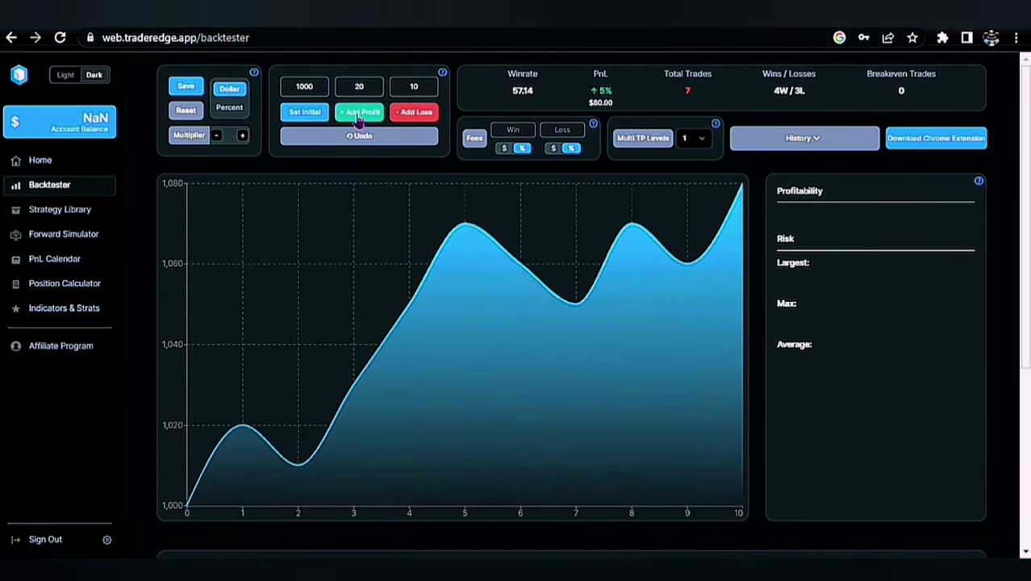
pyautogui.click(359, 112)
pyautogui.click(359, 113)
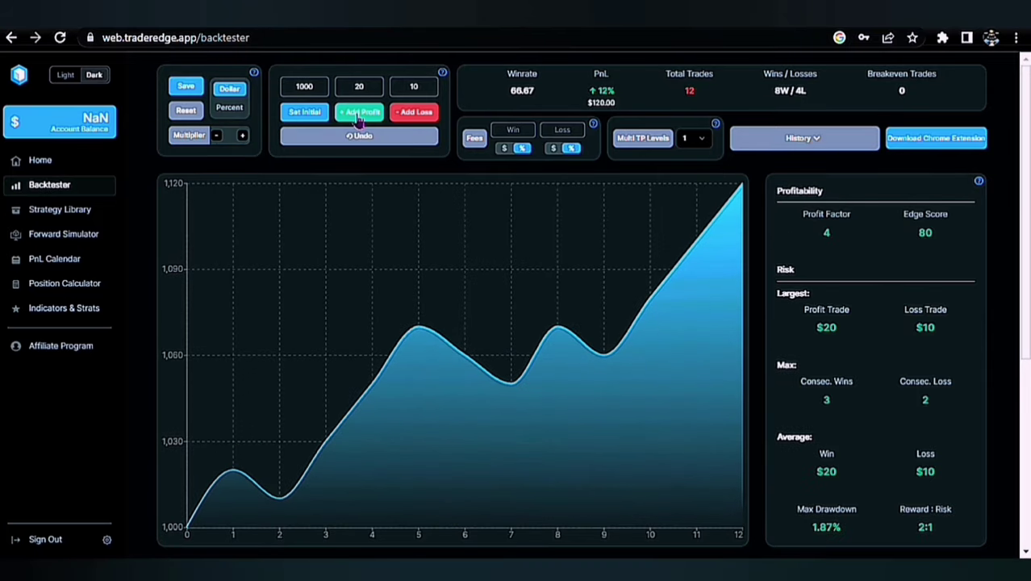
# Step: Open the position calculator and look through its available trading instruments and deposit currencies
pyautogui.click(91, 292)
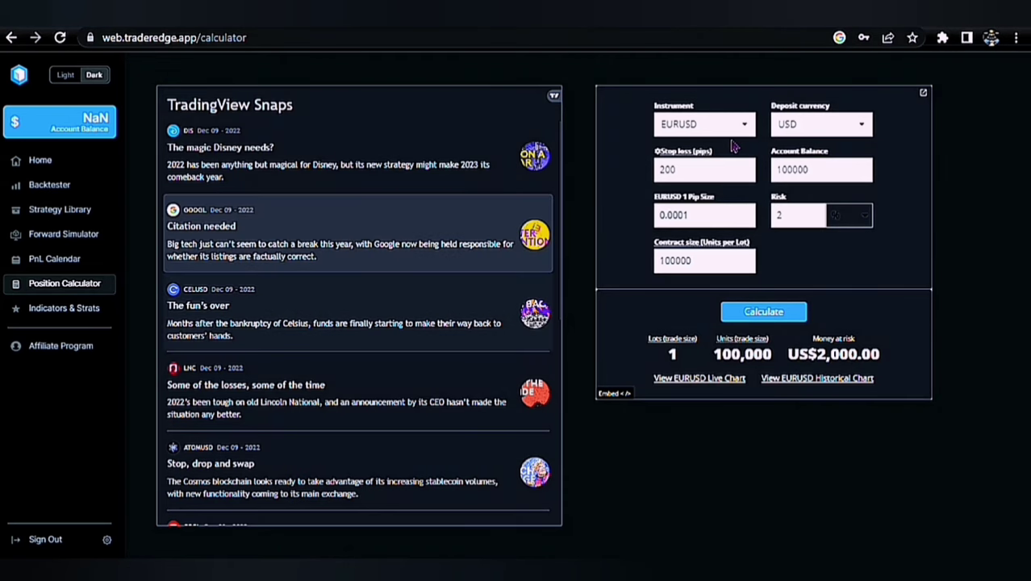
pyautogui.click(738, 133)
pyautogui.scroll(-10, 710, 220)
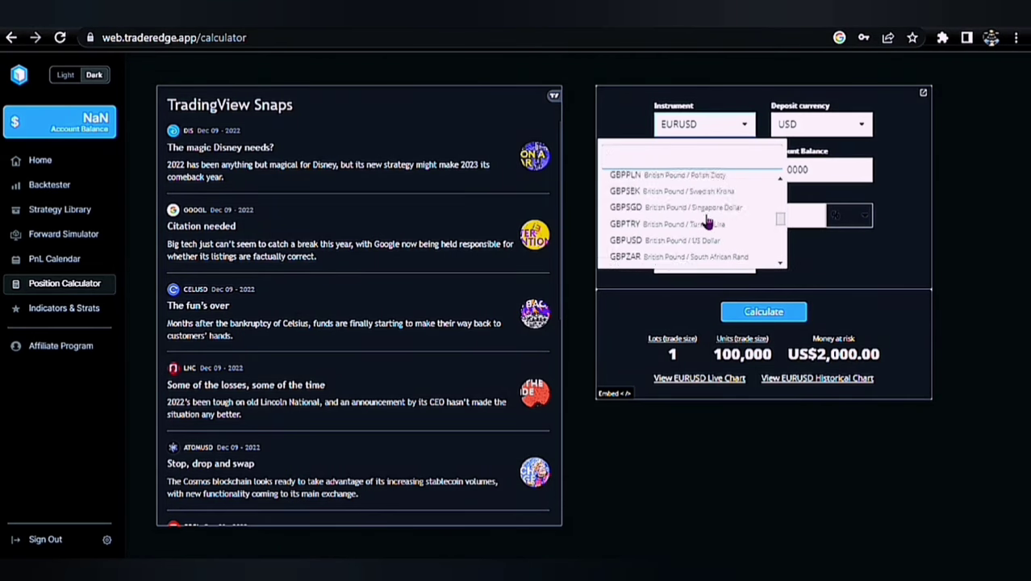
pyautogui.click(744, 129)
pyautogui.click(827, 123)
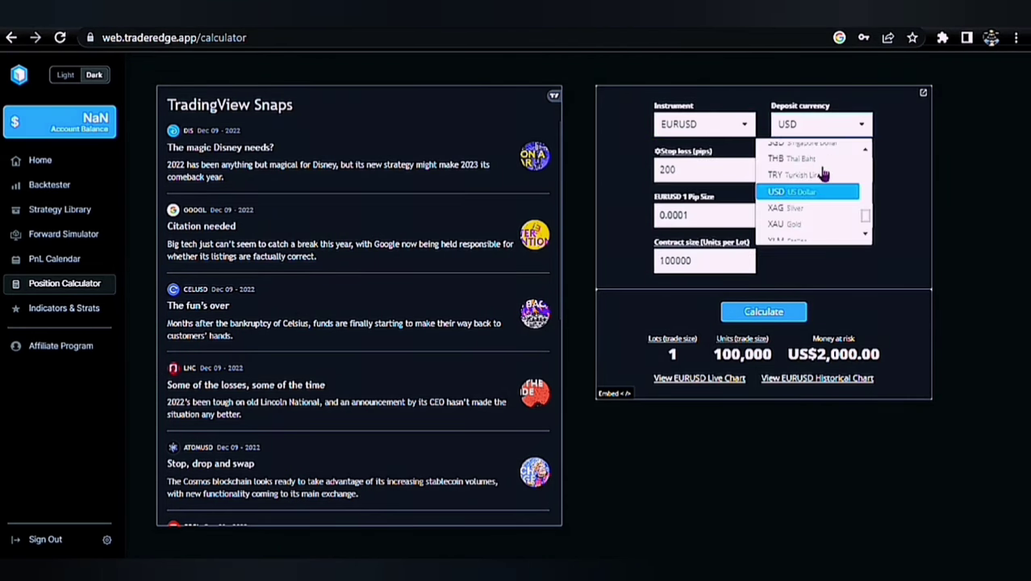
pyautogui.scroll(8, 815, 182)
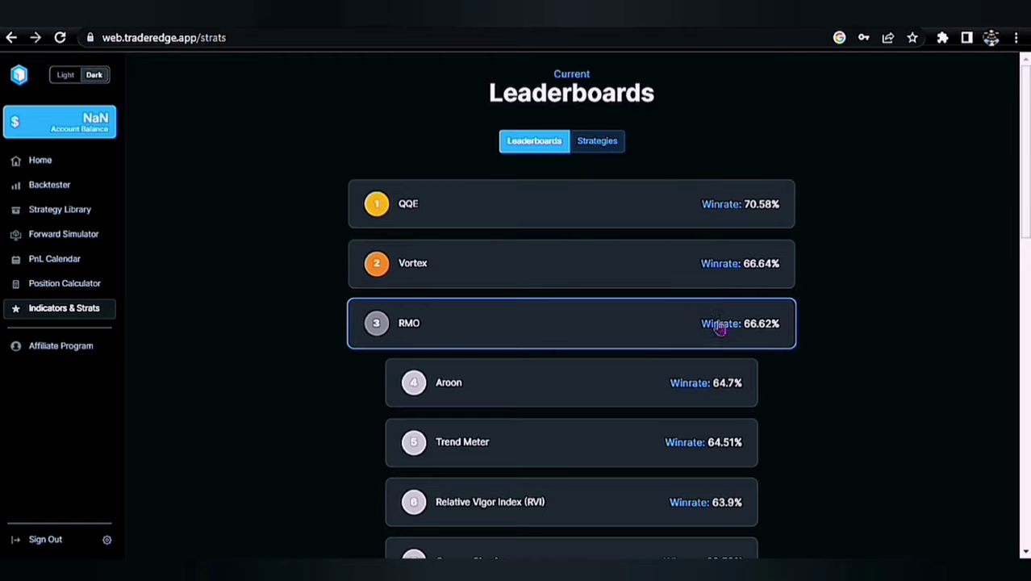
# Step: Review the indicator win-rate leaderboard and the listed strategies with their indicators, trade counts, win rates and notes
pyautogui.scroll(-3, 794, 316)
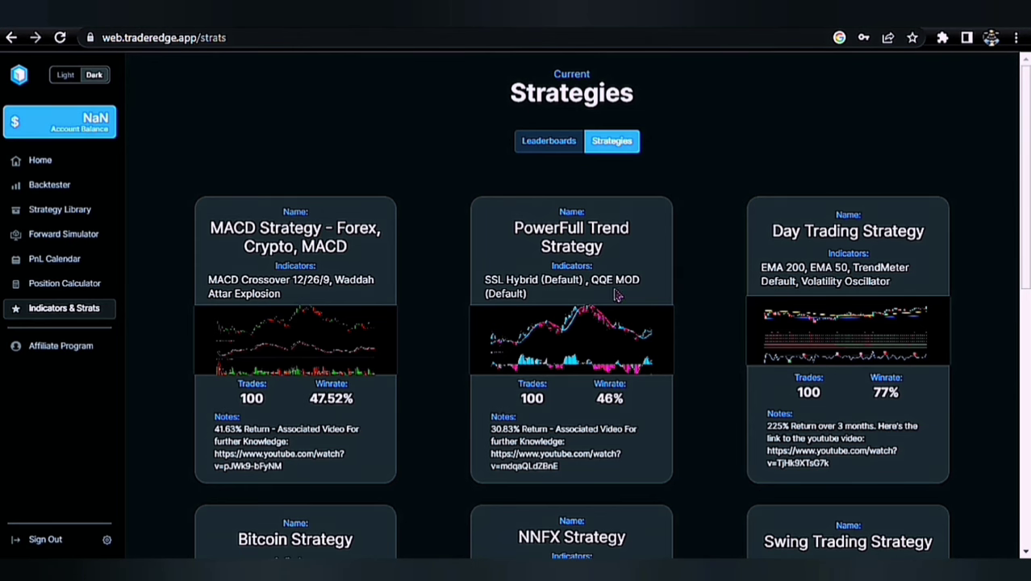
pyautogui.scroll(-1, 463, 212)
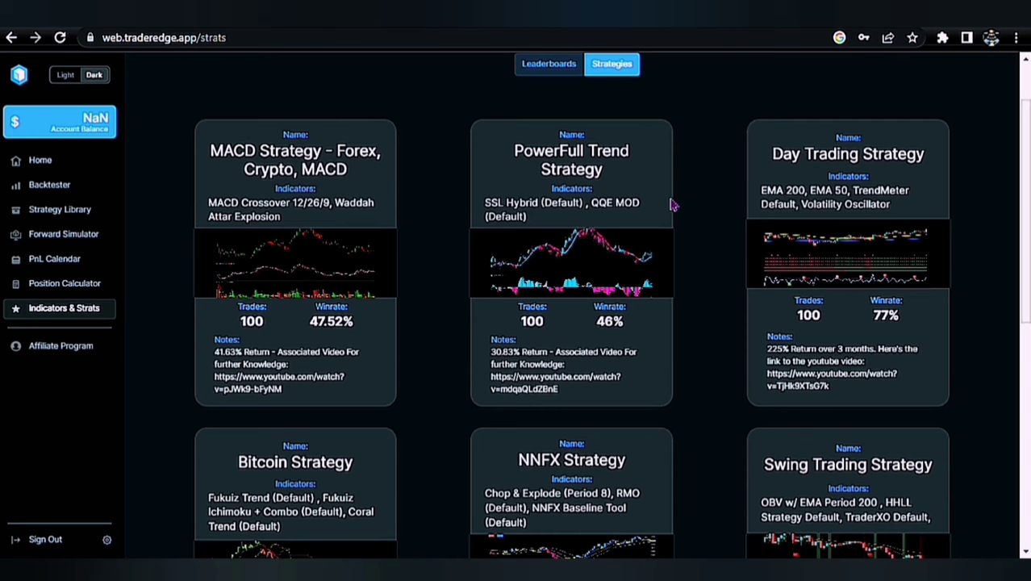
pyautogui.scroll(-1, 597, 231)
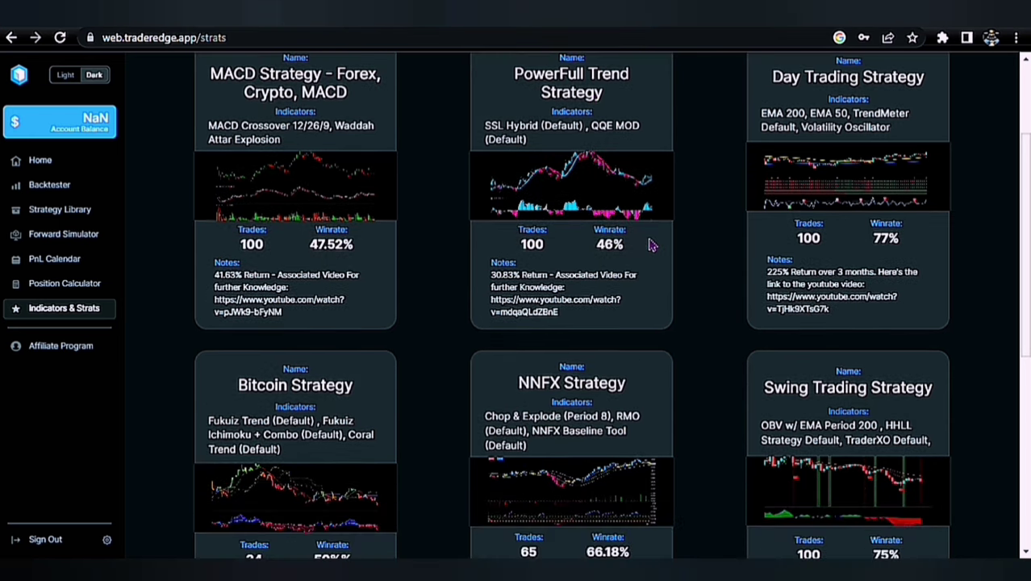
pyautogui.scroll(-1, 652, 245)
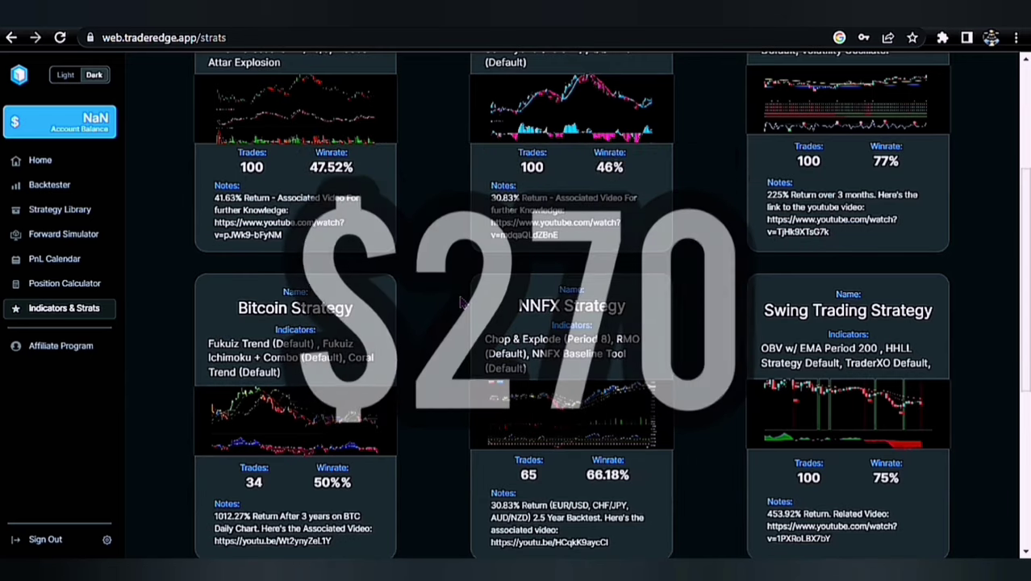
pyautogui.scroll(-1, 284, 253)
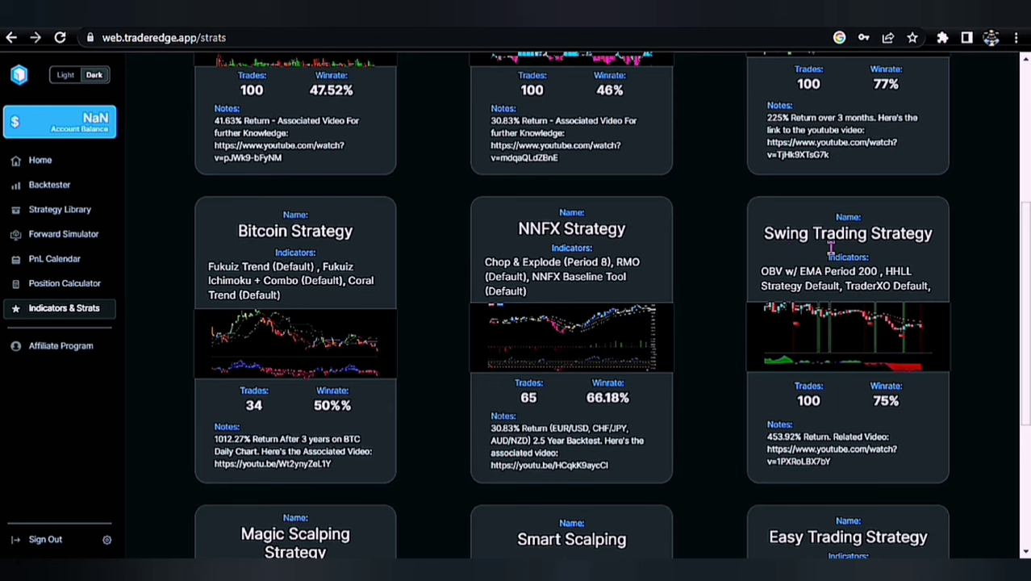
pyautogui.scroll(-3, 759, 255)
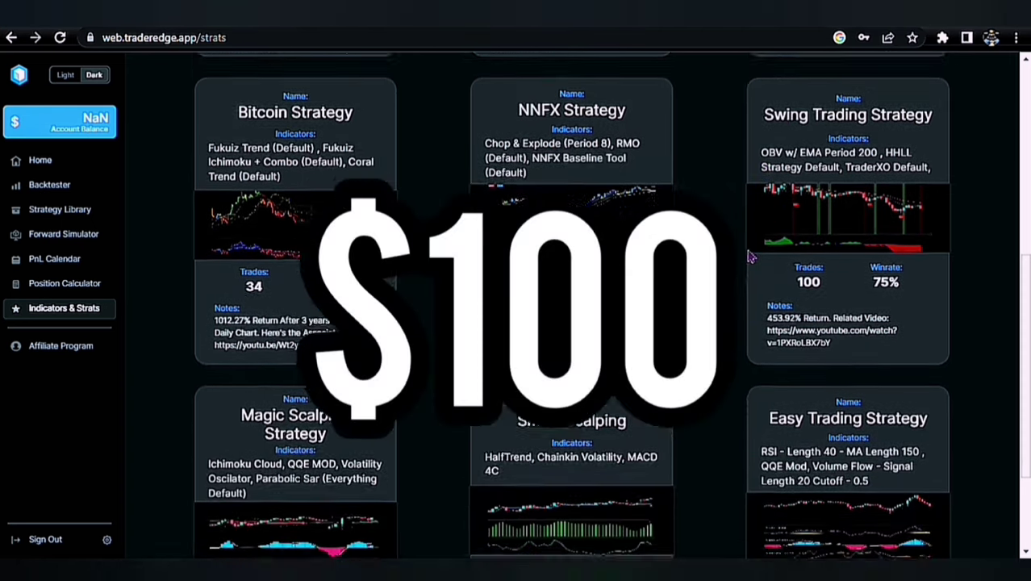
pyautogui.scroll(-1, 432, 300)
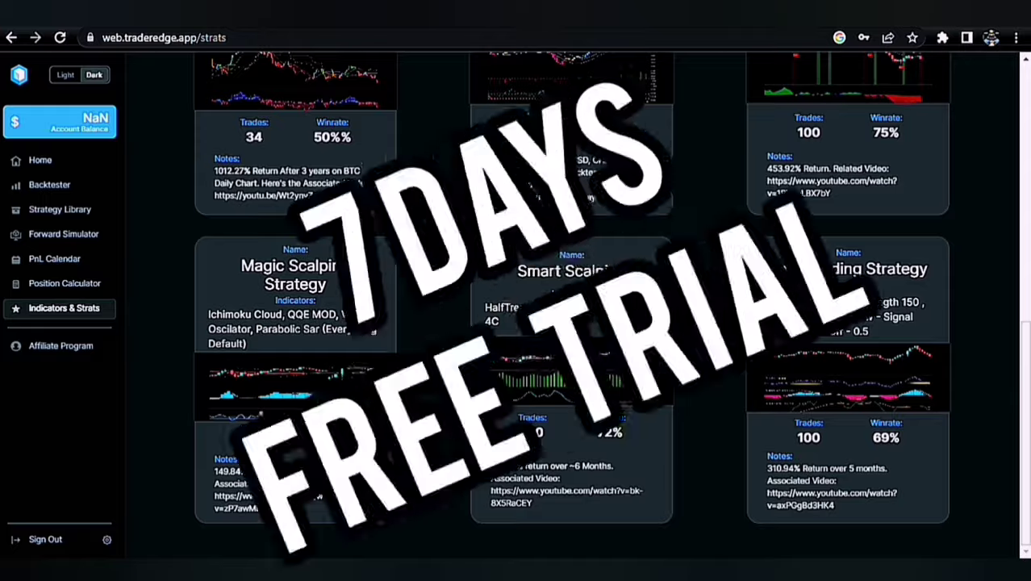
pyautogui.scroll(4, 712, 314)
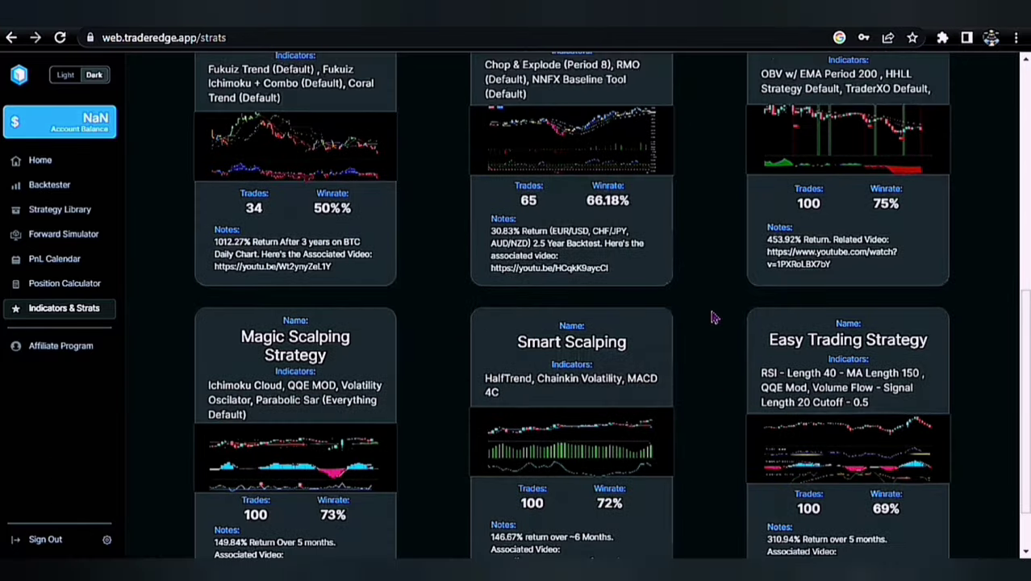
pyautogui.scroll(2, 711, 317)
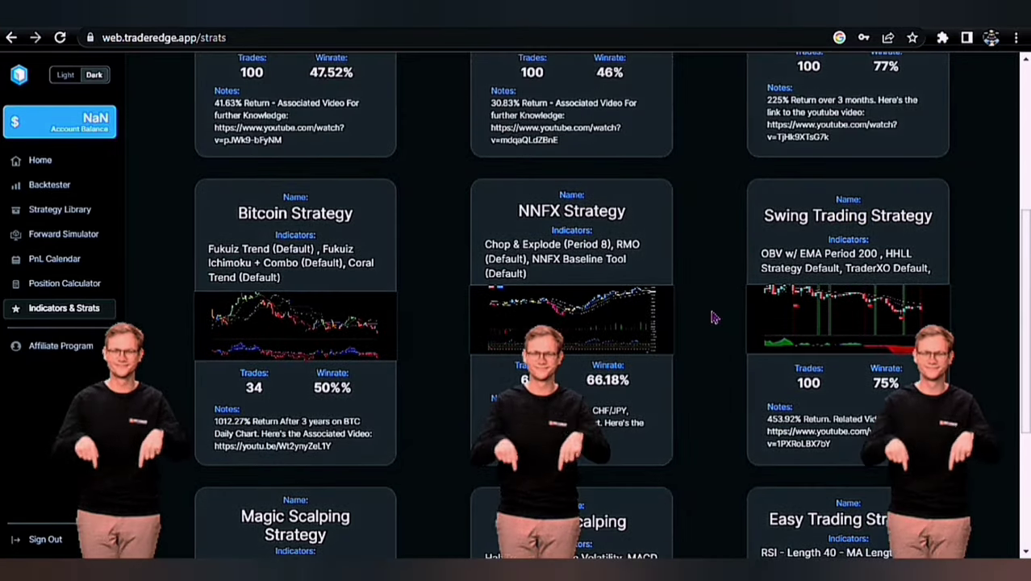
pyautogui.scroll(5, 712, 317)
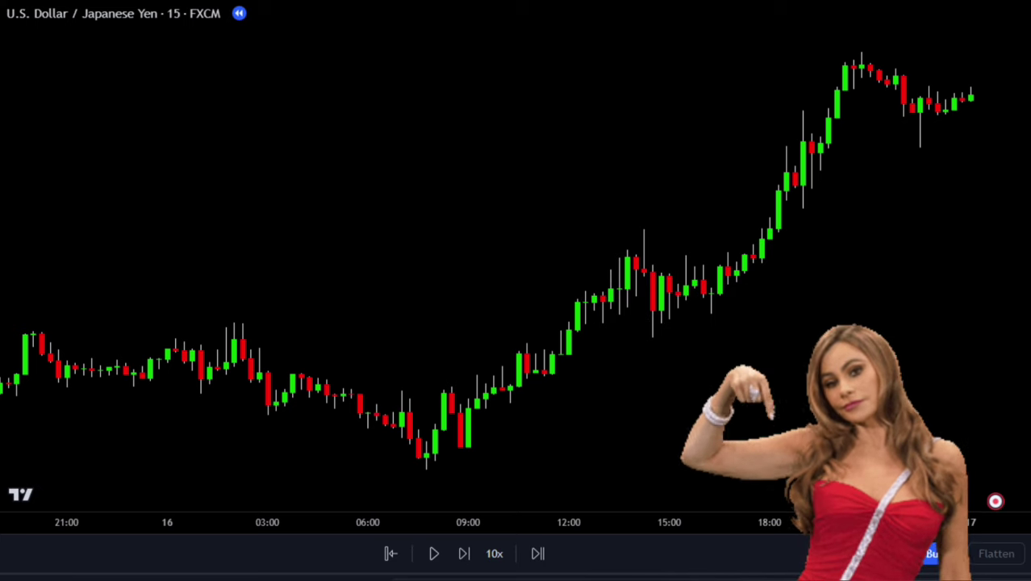
# Step: In TradingView, find the MA Sabres [LuxAlgo] community script and add it to the U.S. Dollar / Japanese Yen 15-minute chart
pyautogui.press('/')
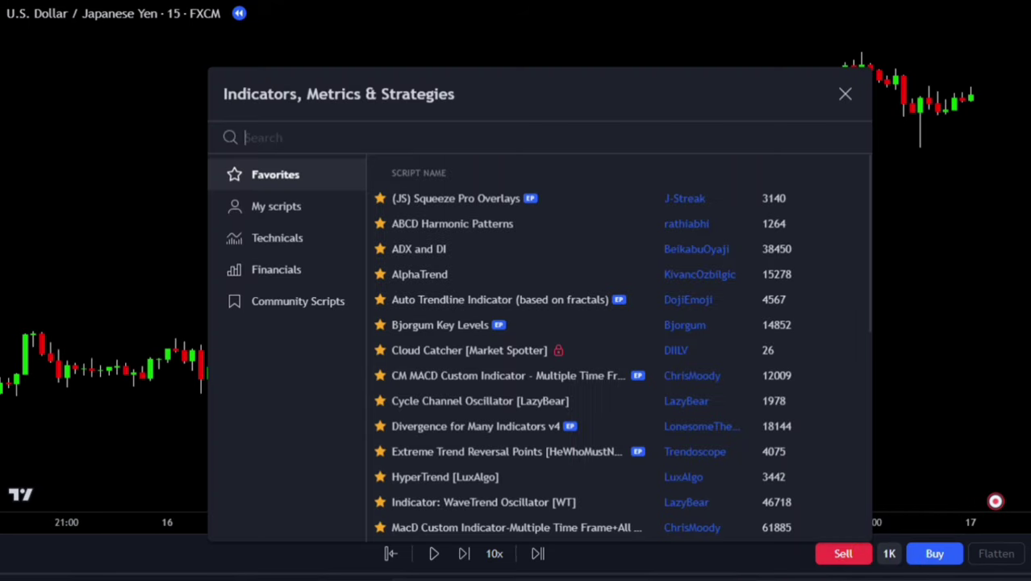
pyautogui.write('MA SAB')
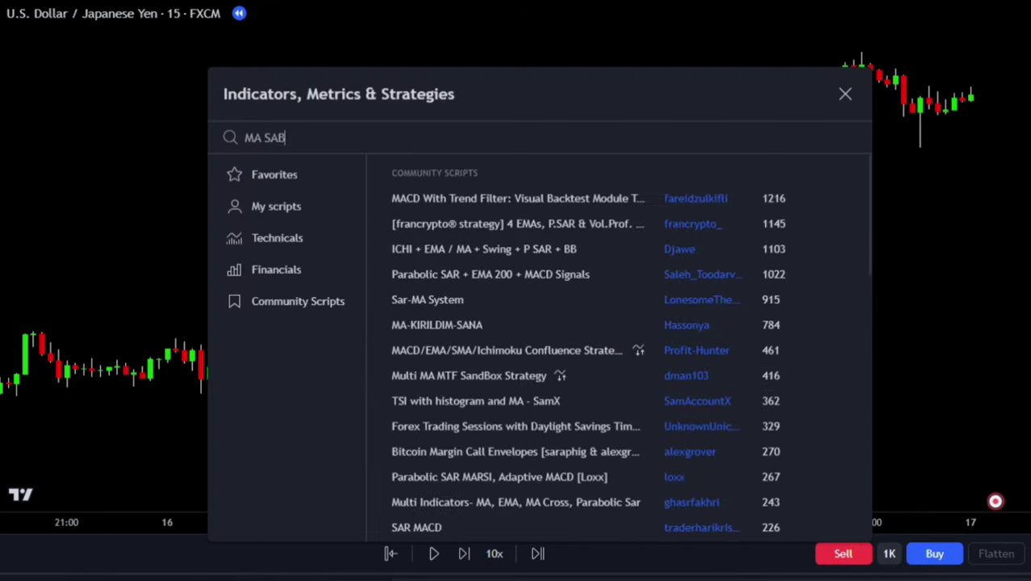
pyautogui.write('RES')
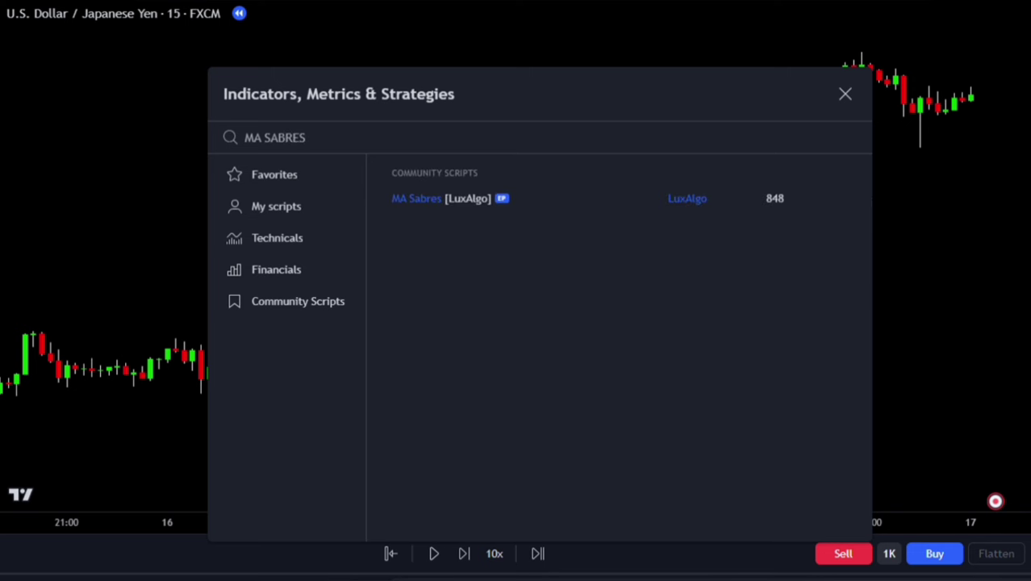
pyautogui.click(640, 208)
pyautogui.click(845, 93)
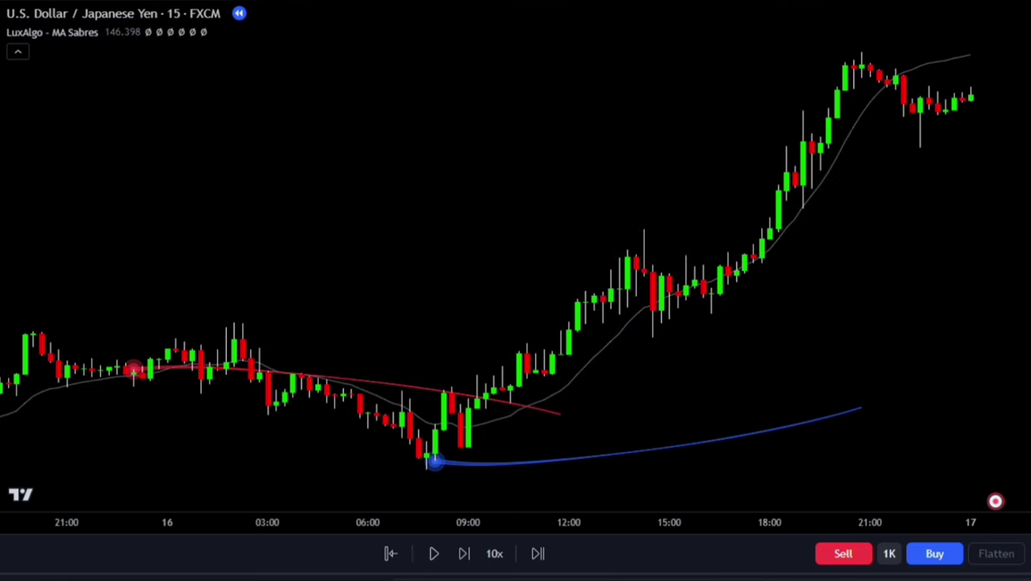
pyautogui.moveTo(792, 492); pyautogui.dragTo(349, 494)
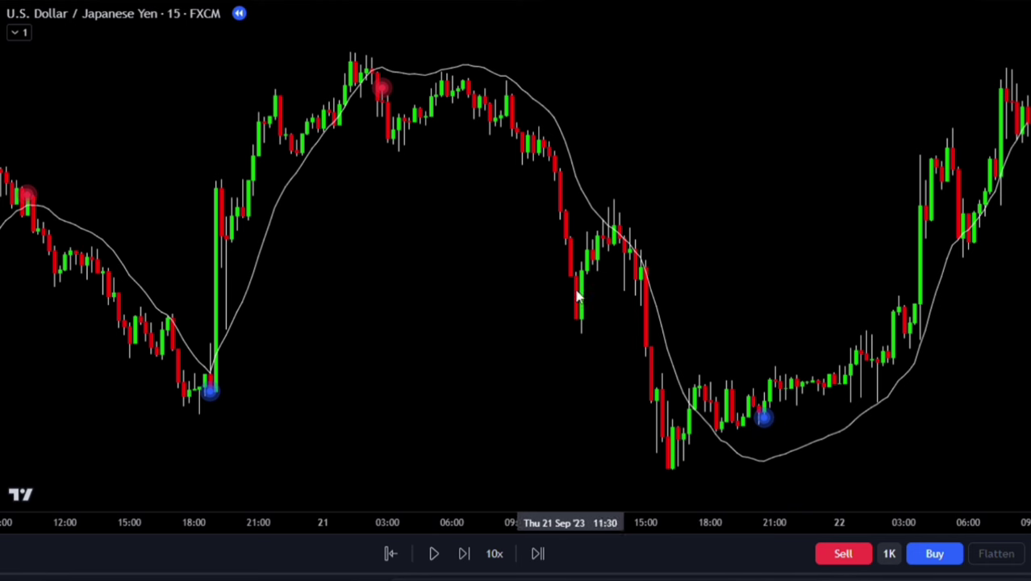
# Step: Open the LuxAlgo MA Sabres settings and preview the NONE, SMA, EMA and SMMA (RMA) moving average types, ending on TEMA
pyautogui.doubleClick(597, 213)
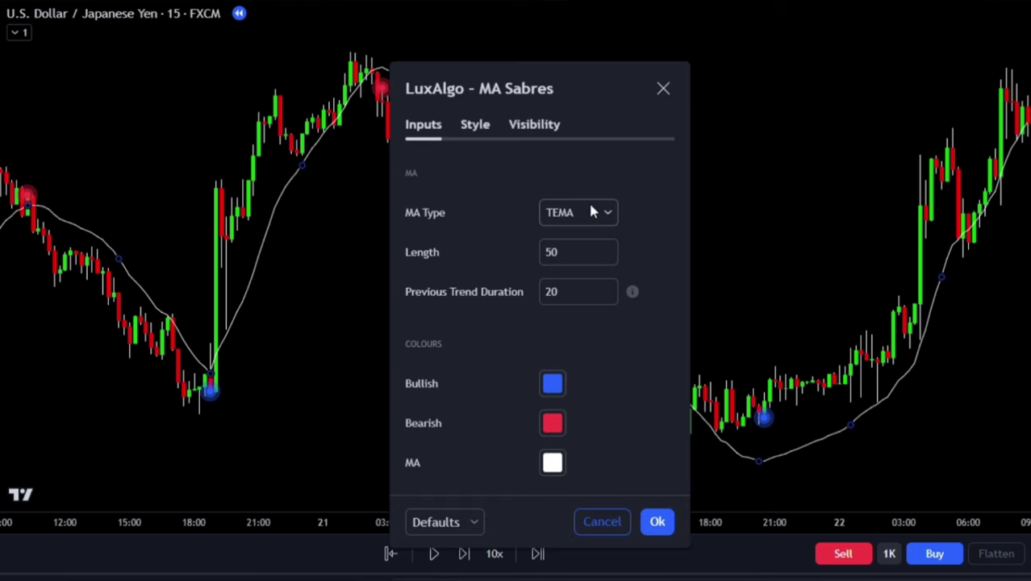
pyautogui.moveTo(536, 92); pyautogui.dragTo(873, 92)
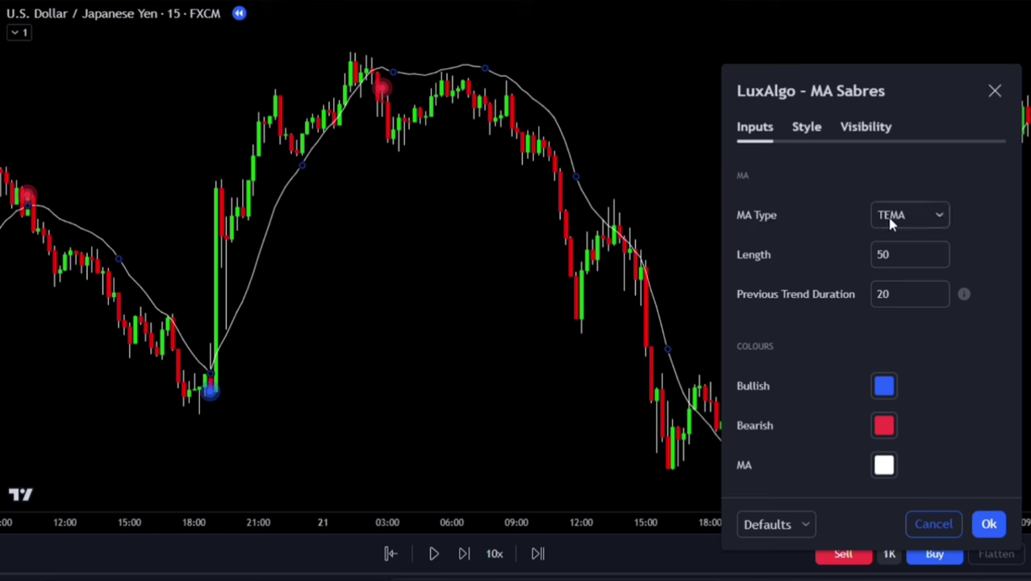
pyautogui.click(939, 214)
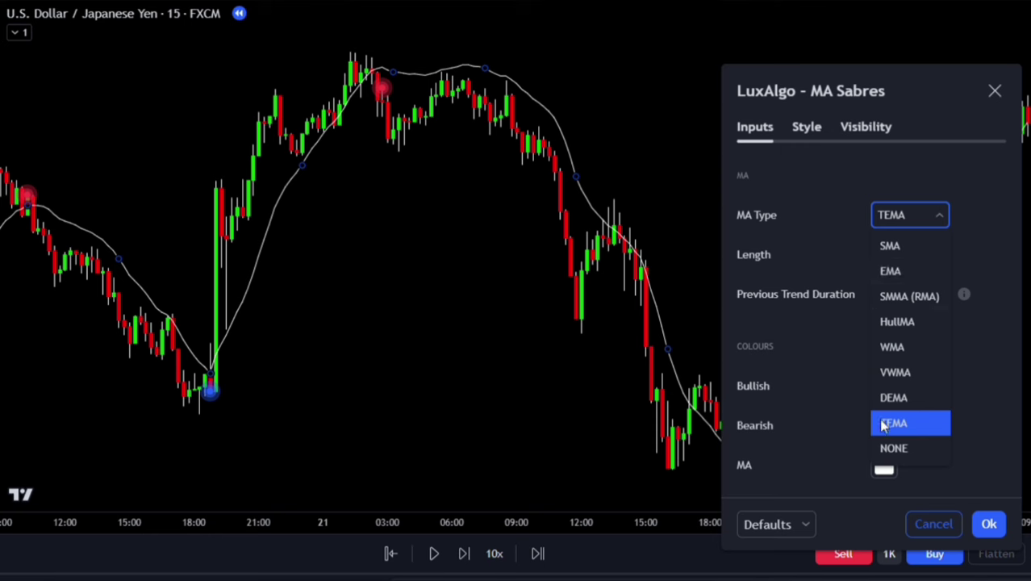
pyautogui.click(892, 448)
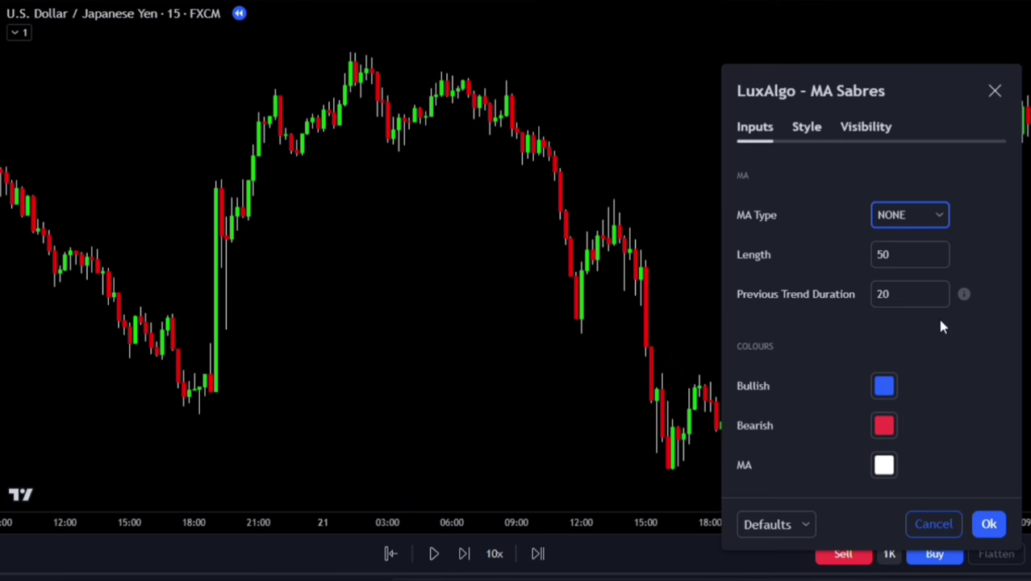
pyautogui.click(944, 220)
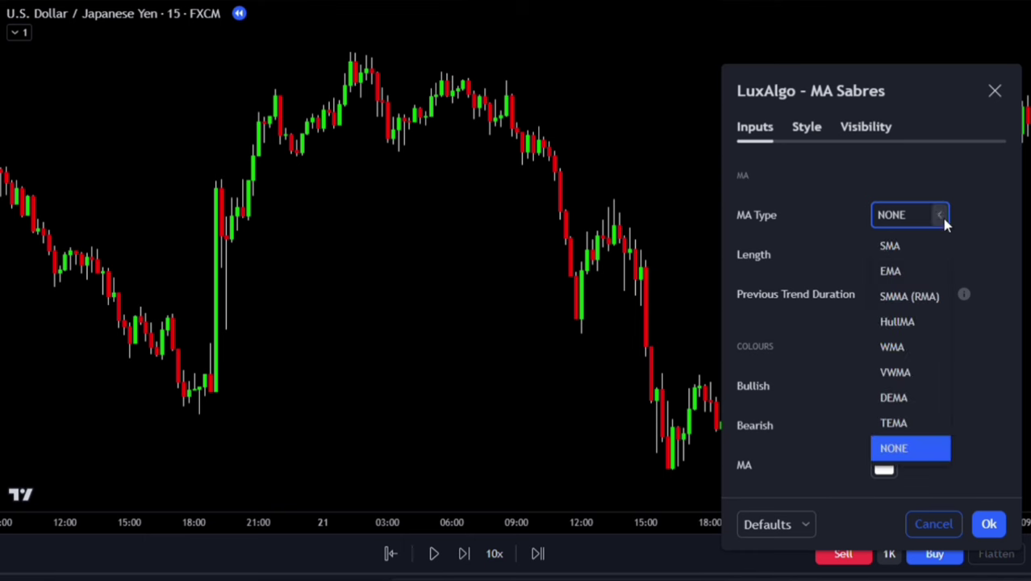
pyautogui.click(922, 247)
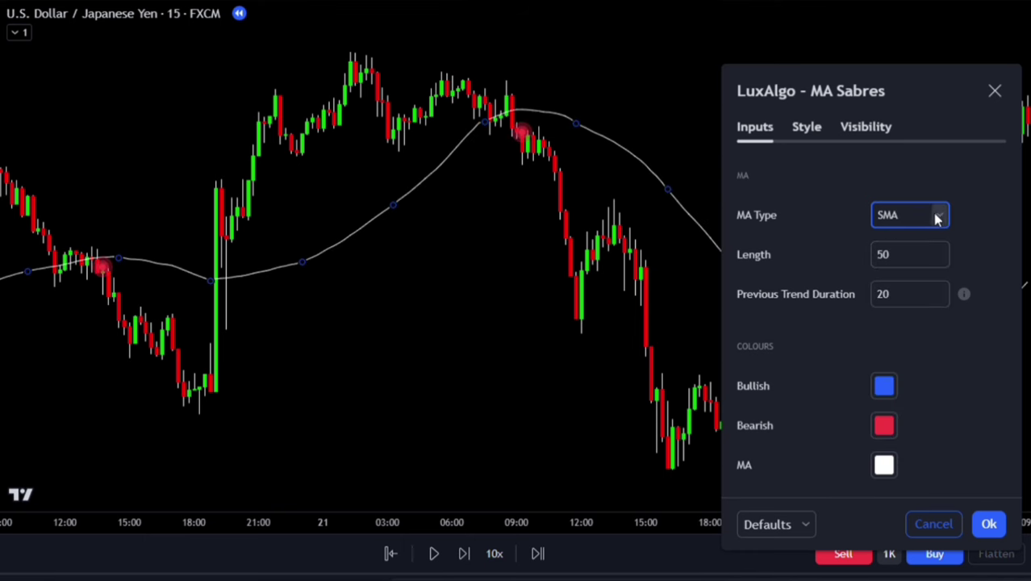
pyautogui.click(936, 217)
pyautogui.click(910, 273)
pyautogui.click(938, 216)
pyautogui.click(913, 300)
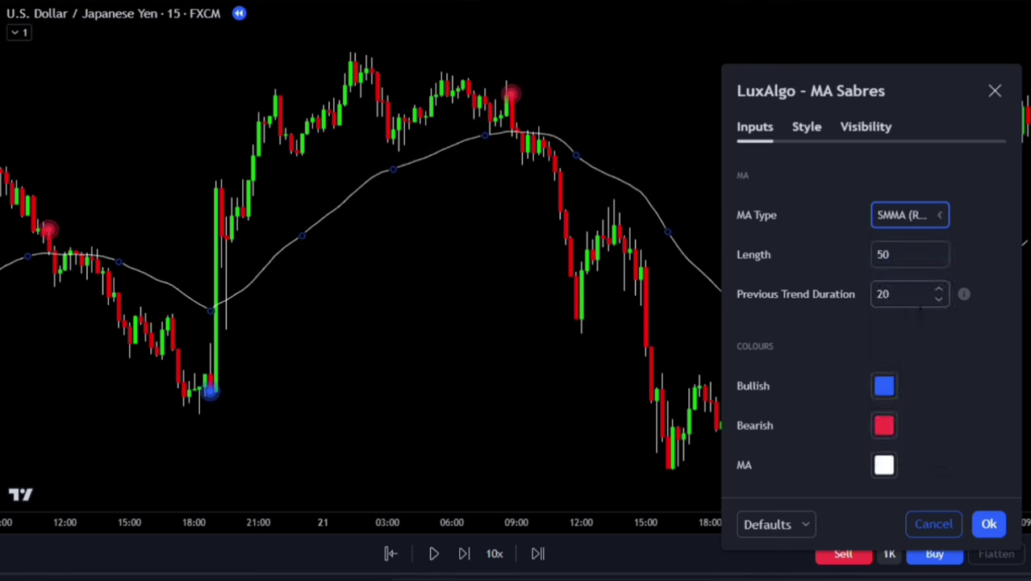
pyautogui.click(941, 215)
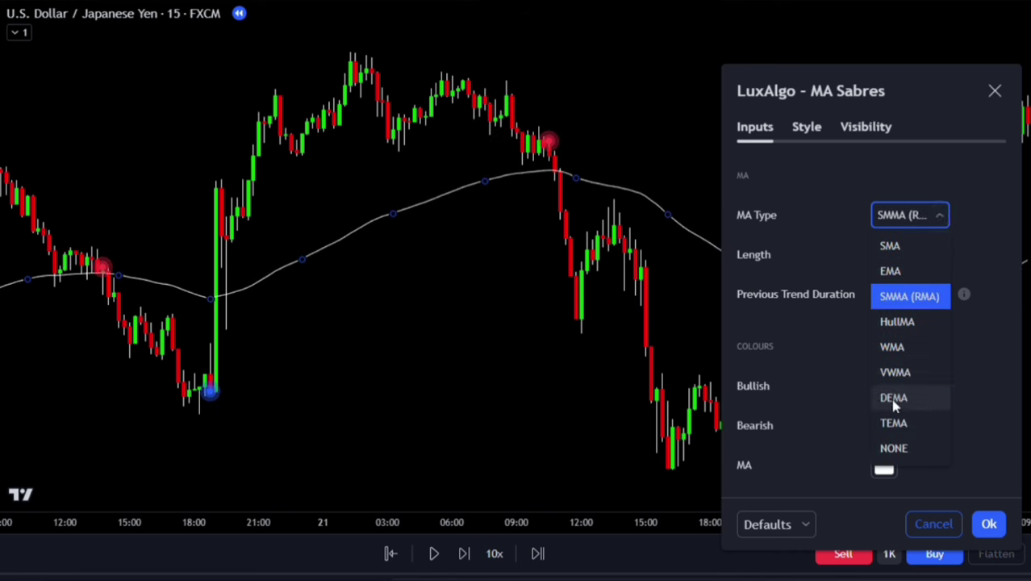
pyautogui.click(897, 425)
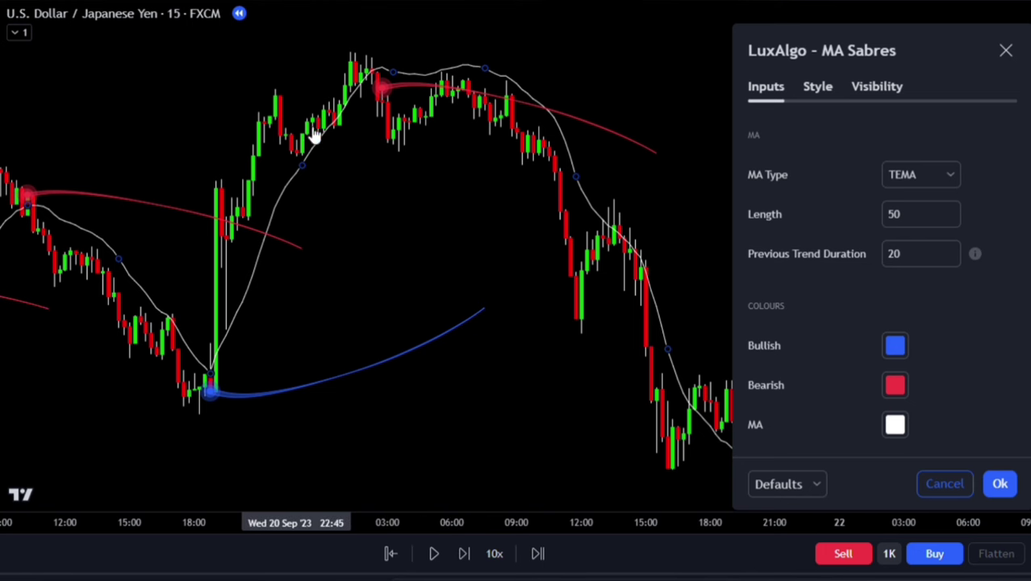
# Step: Set the MA Sabres bullish colour to cyan and the bearish colour to yellow
pyautogui.click(895, 348)
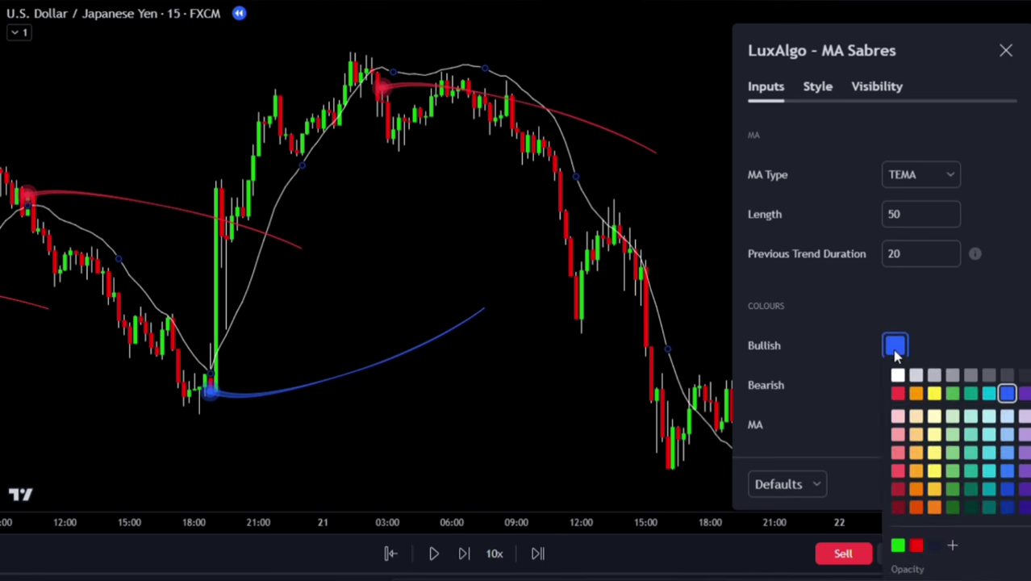
pyautogui.click(988, 393)
pyautogui.click(933, 345)
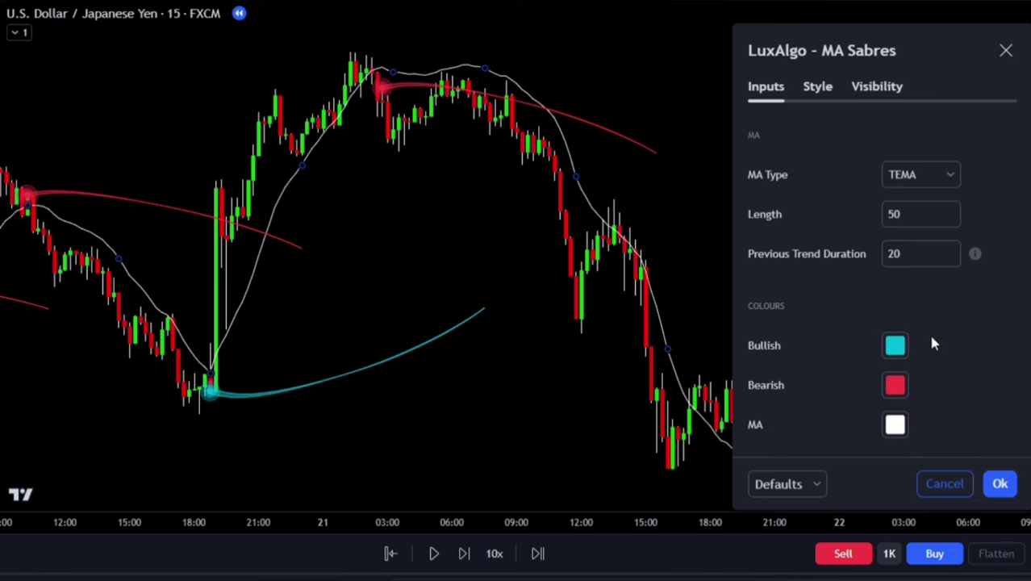
pyautogui.click(895, 386)
pyautogui.click(934, 395)
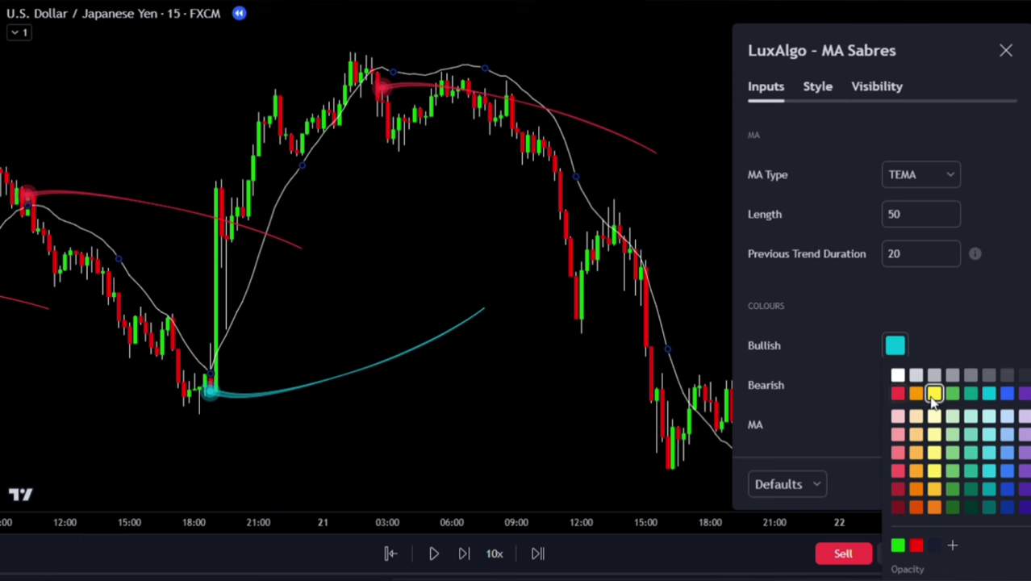
pyautogui.click(925, 296)
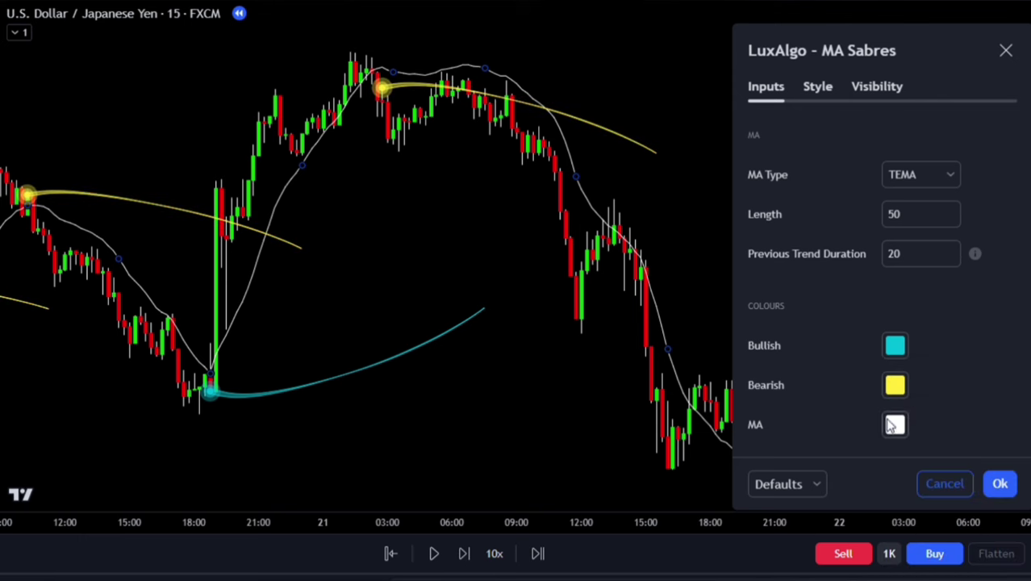
# Step: Hide the MA line in the MA Sabres style, preview it without Polylines, re-enable Polylines and apply the settings
pyautogui.click(819, 90)
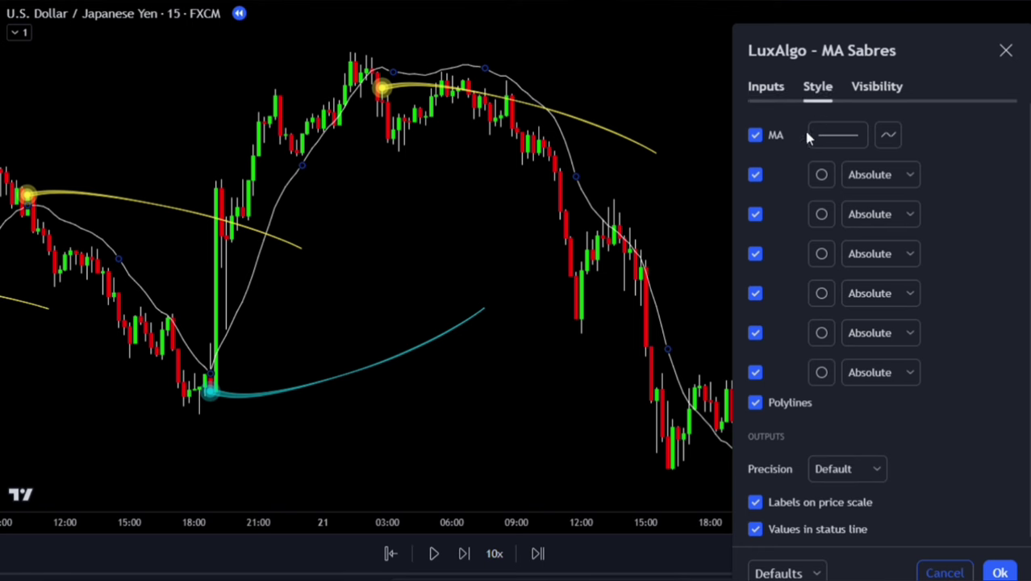
pyautogui.click(759, 137)
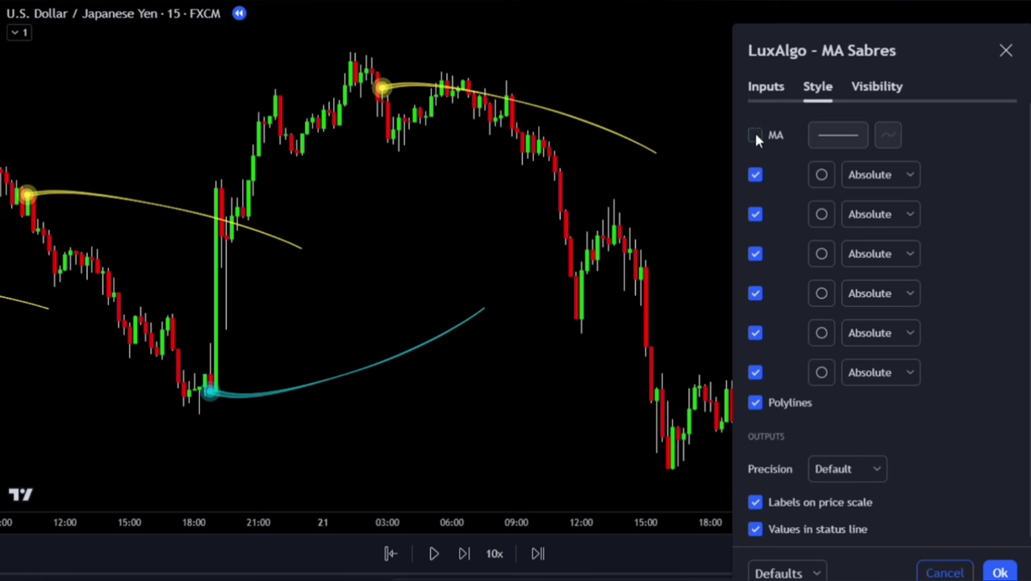
pyautogui.click(755, 403)
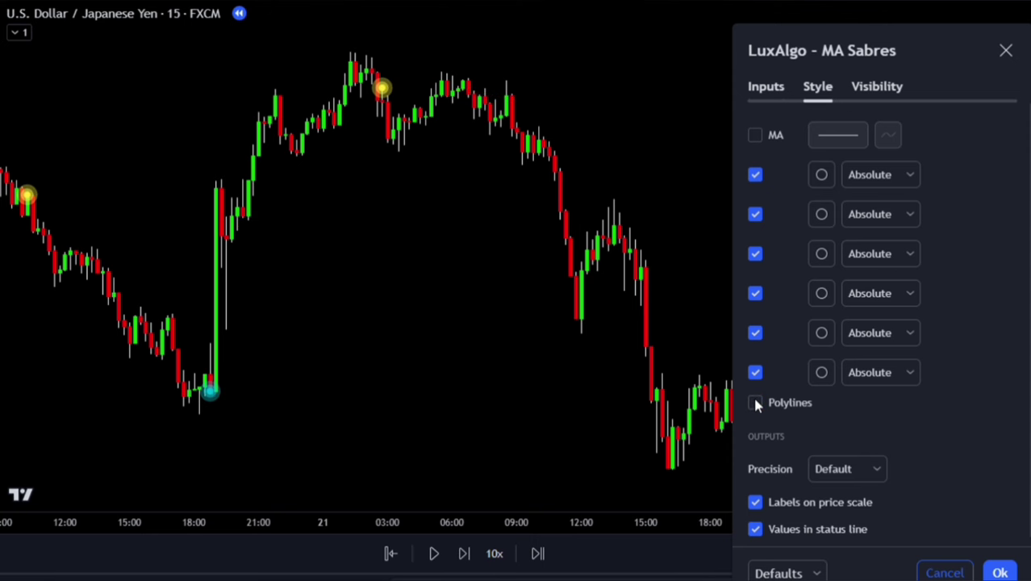
pyautogui.click(756, 403)
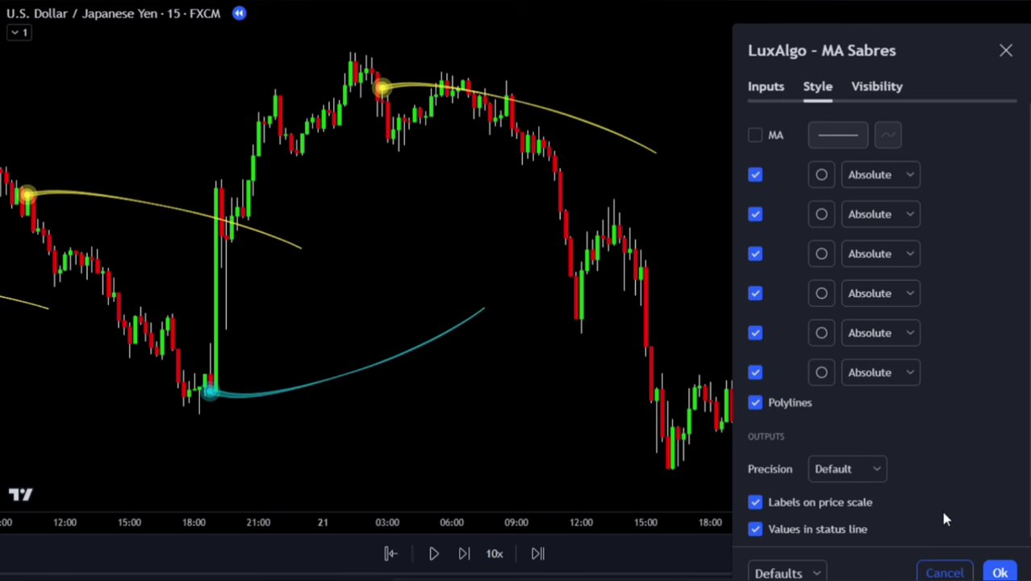
pyautogui.click(1000, 572)
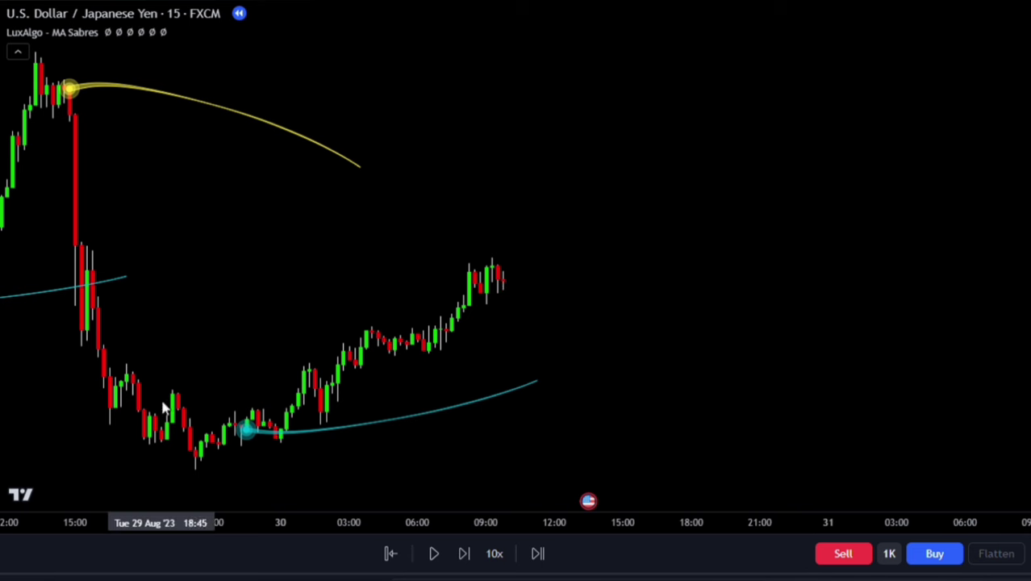
# Step: Place a long position at the Thu 24 Aug '23 17:00 candle with a stop about 0.443 below and a target about 0.460 above entry
pyautogui.moveTo(180, 290); pyautogui.dragTo(486, 300)
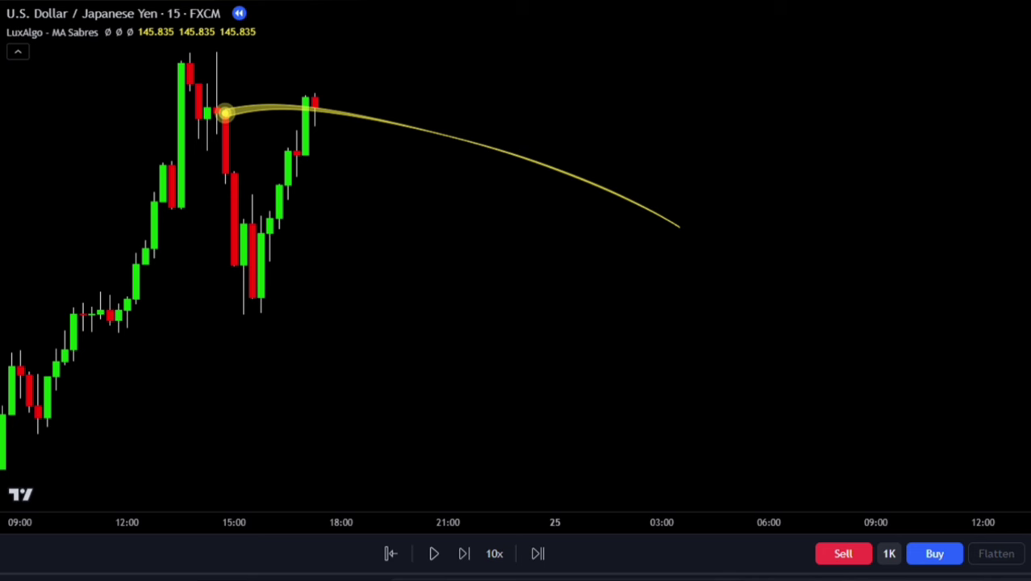
pyautogui.click(306, 103)
pyautogui.moveTo(305, 179); pyautogui.dragTo(288, 327)
pyautogui.moveTo(898, 221); pyautogui.dragTo(896, 401)
pyautogui.moveTo(300, 184); pyautogui.dragTo(300, 41)
pyautogui.scroll(-2, 742, 387)
pyautogui.moveTo(748, 393); pyautogui.dragTo(662, 369)
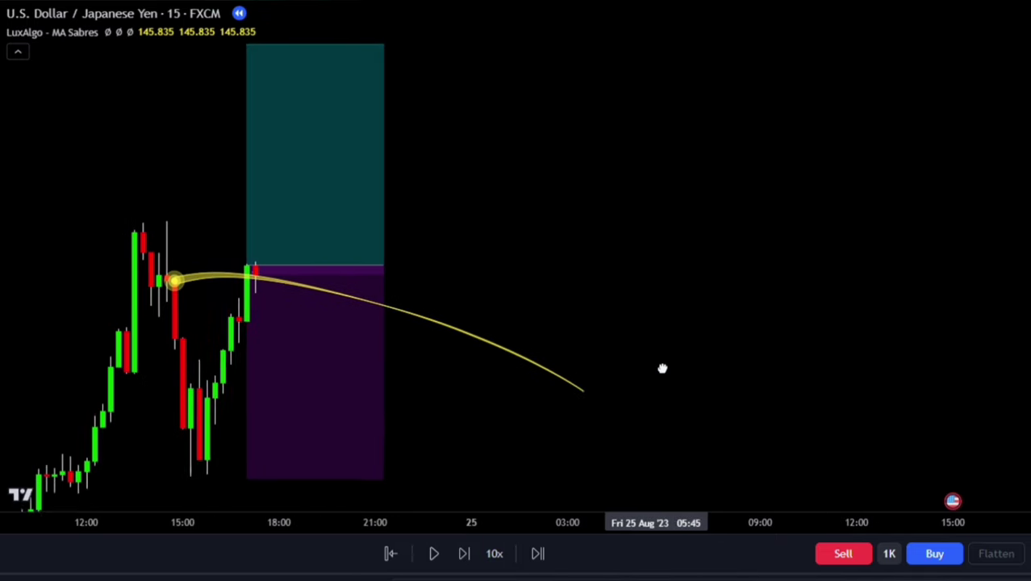
# Step: Extend the long position to Fri 25 Aug '23 11:30 and raise its profit target further above the entry
pyautogui.click(384, 270)
pyautogui.moveTo(384, 265); pyautogui.dragTo(839, 265)
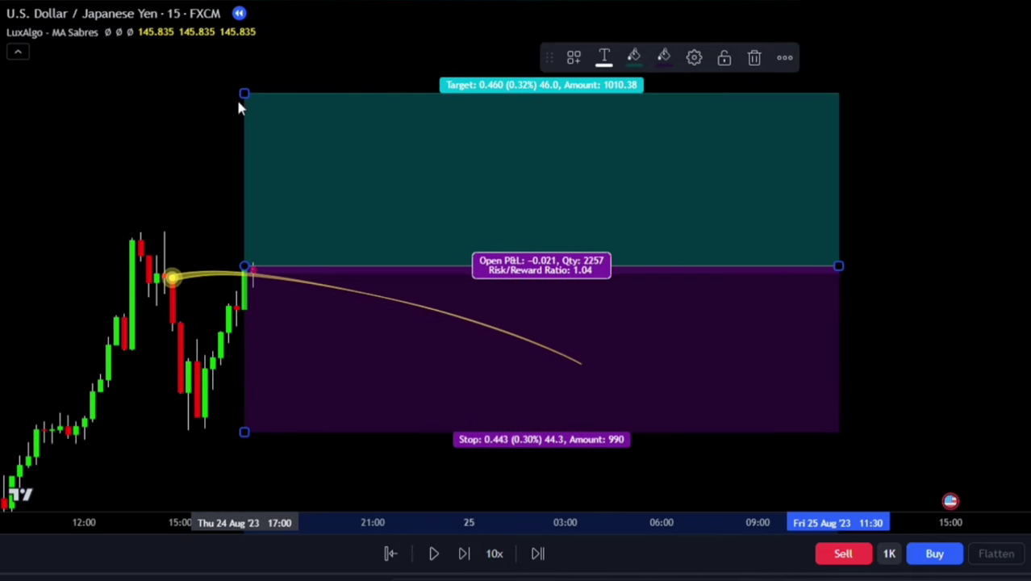
pyautogui.moveTo(242, 97); pyautogui.dragTo(244, 15)
pyautogui.click(174, 171)
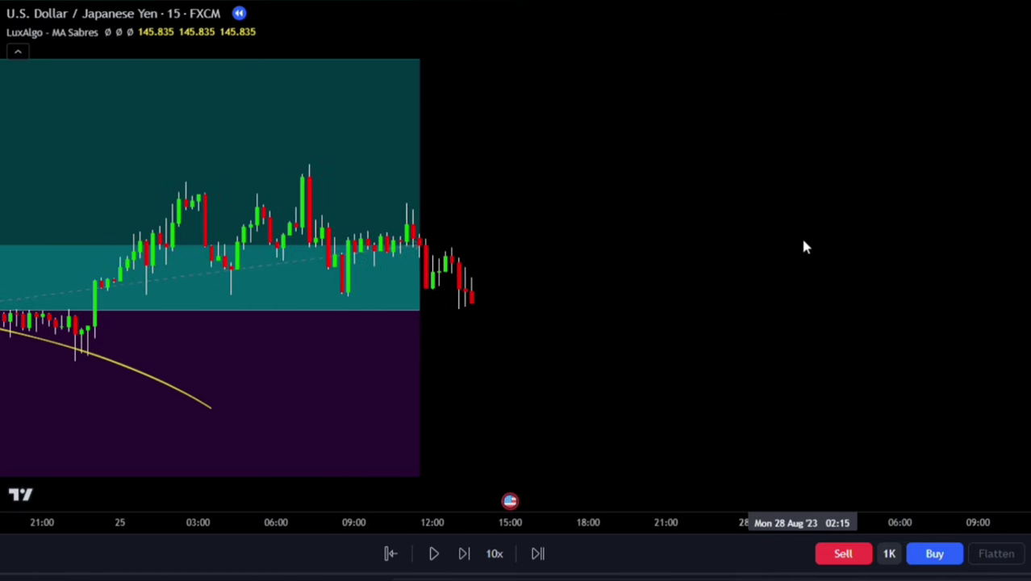
# Step: Lengthen the long position past the newest candles, and shorten the short position to end just after its latest candle
pyautogui.moveTo(446, 312); pyautogui.dragTo(555, 309)
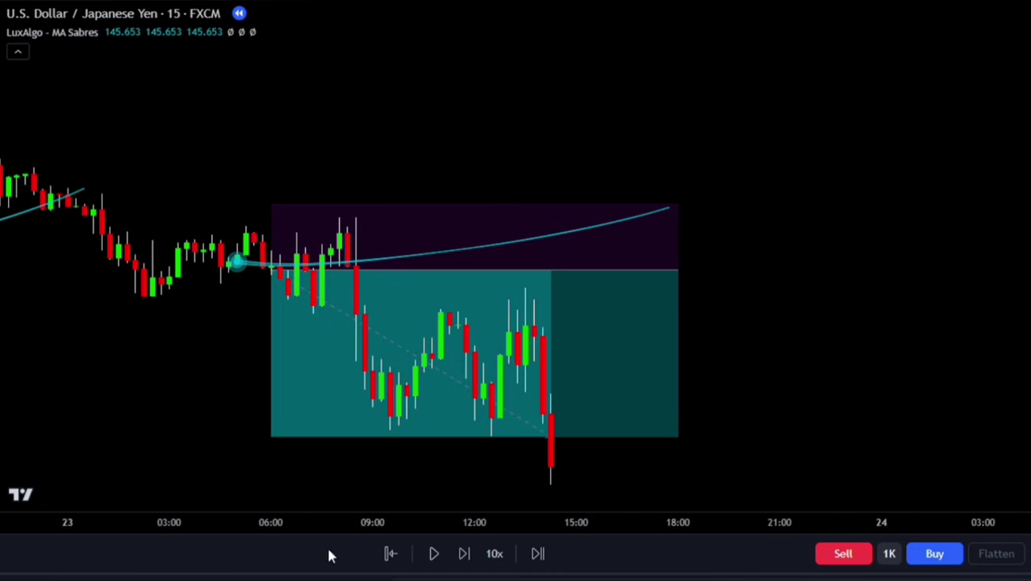
pyautogui.moveTo(678, 277); pyautogui.dragTo(569, 277)
pyautogui.click(665, 326)
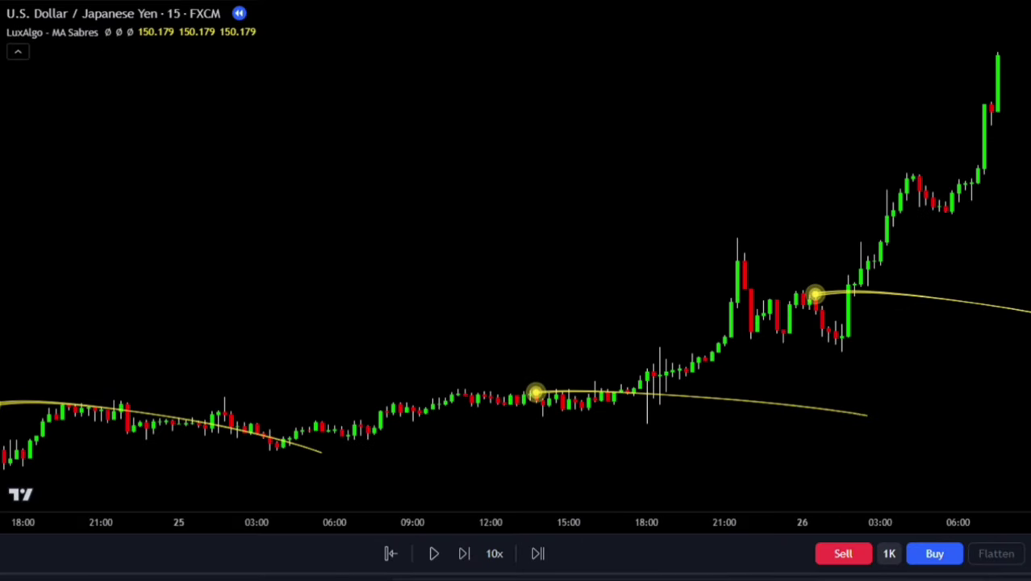
# Step: Search the indicators for "moving average exponential" and add Moving Average Exponential to the USD/JPY chart
pyautogui.write('/')
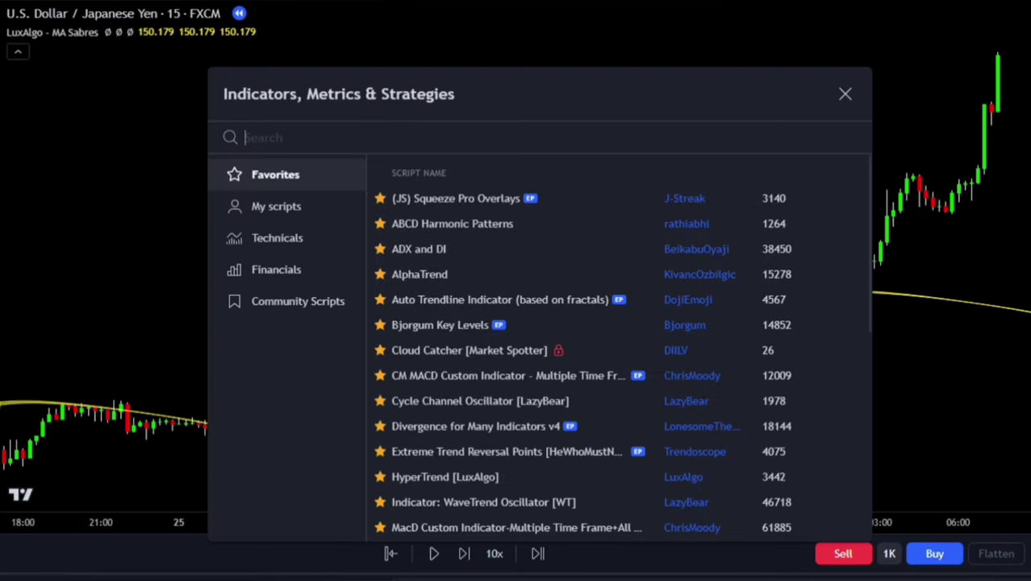
pyautogui.write('moving ')
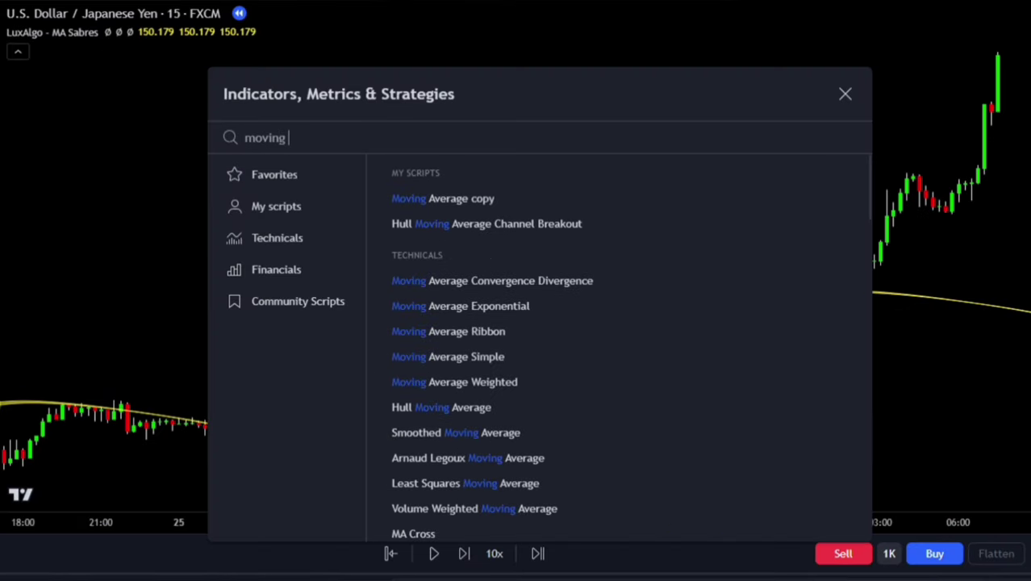
pyautogui.write('ave')
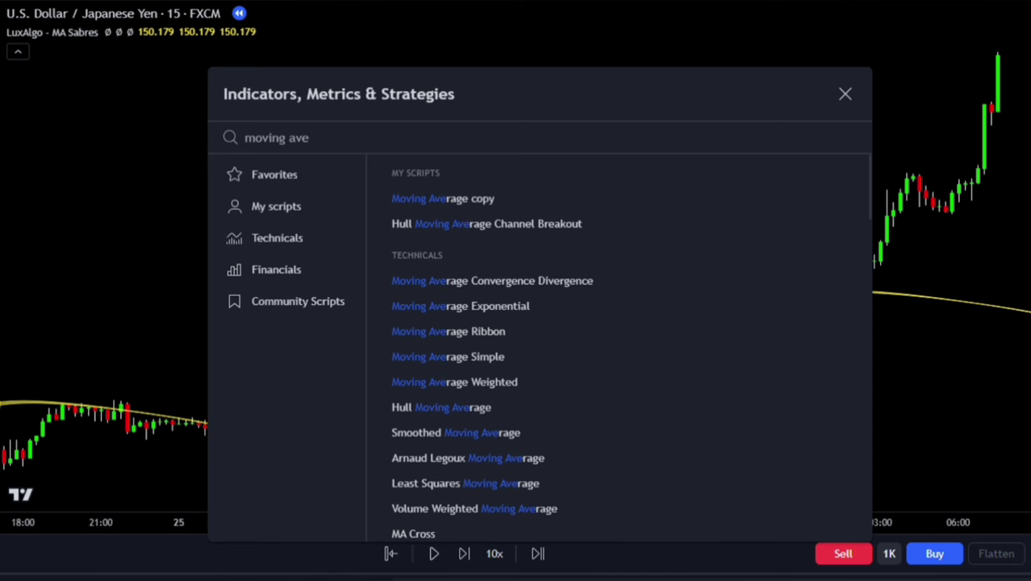
pyautogui.write('rage exponen')
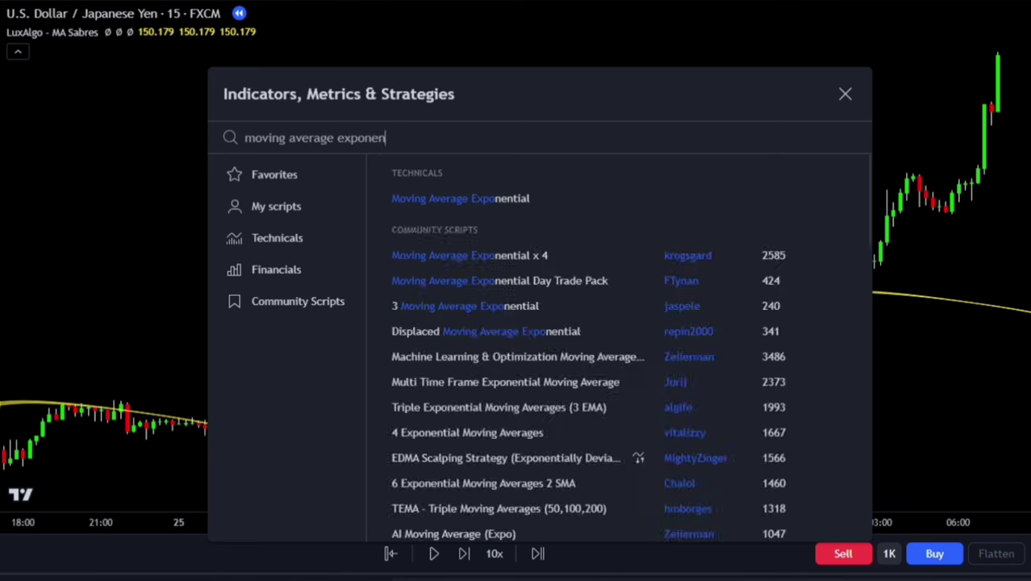
pyautogui.write('tial')
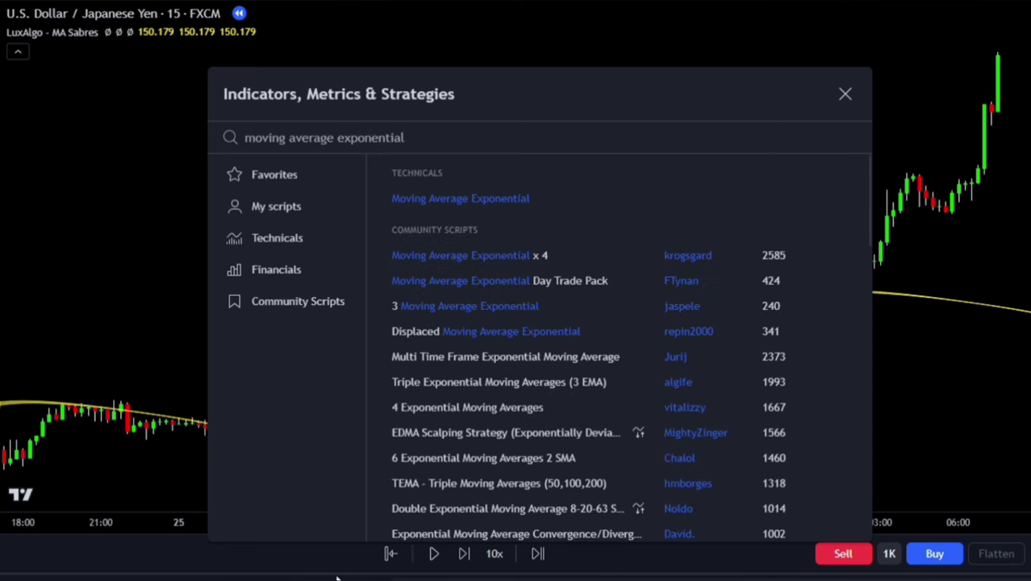
pyautogui.click(450, 211)
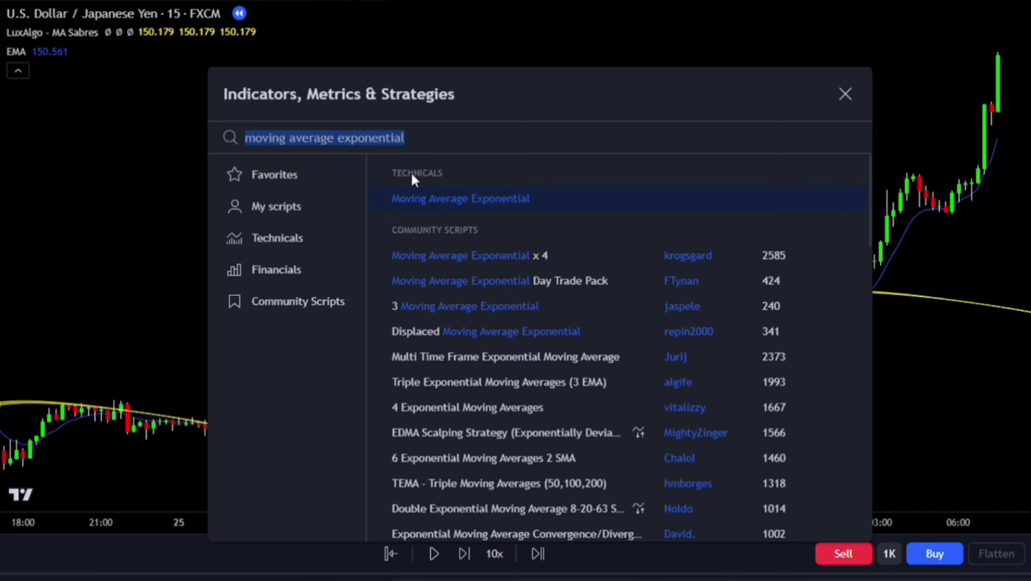
# Step: Search for "twin range filter", add the Twin Range Filter community script to the chart and close the indicator search
pyautogui.write('twin ')
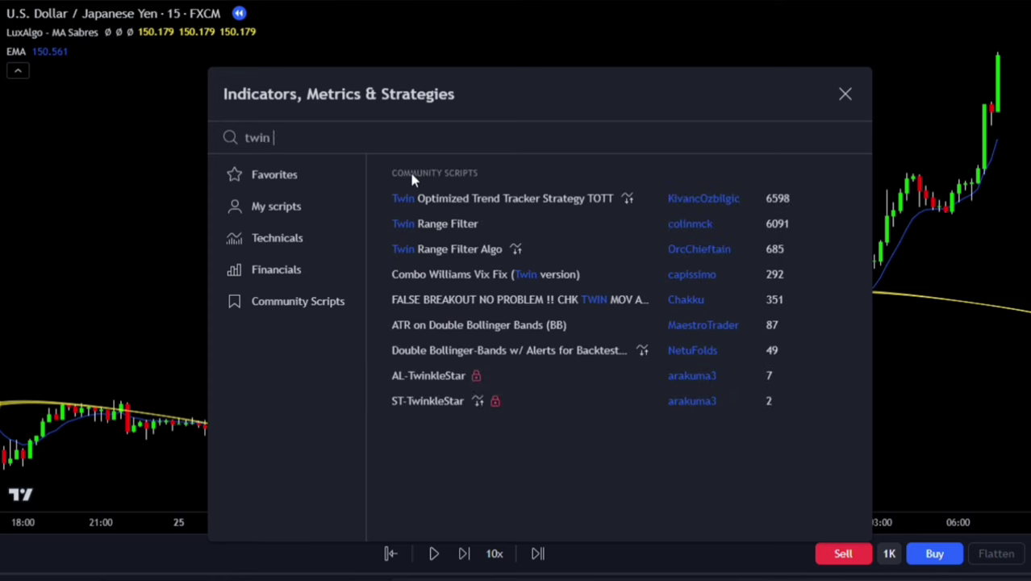
pyautogui.write('range fi')
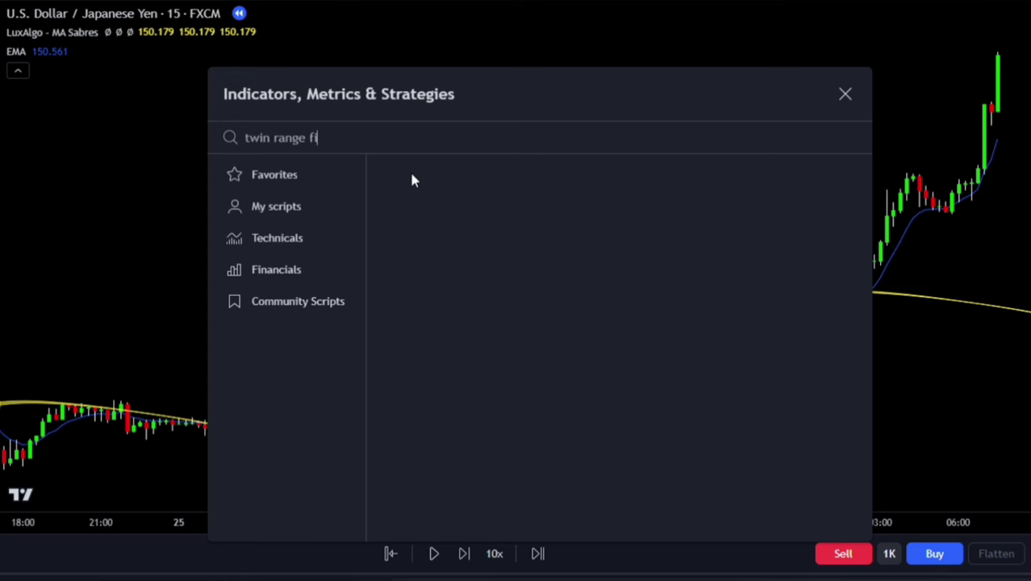
pyautogui.write('lter')
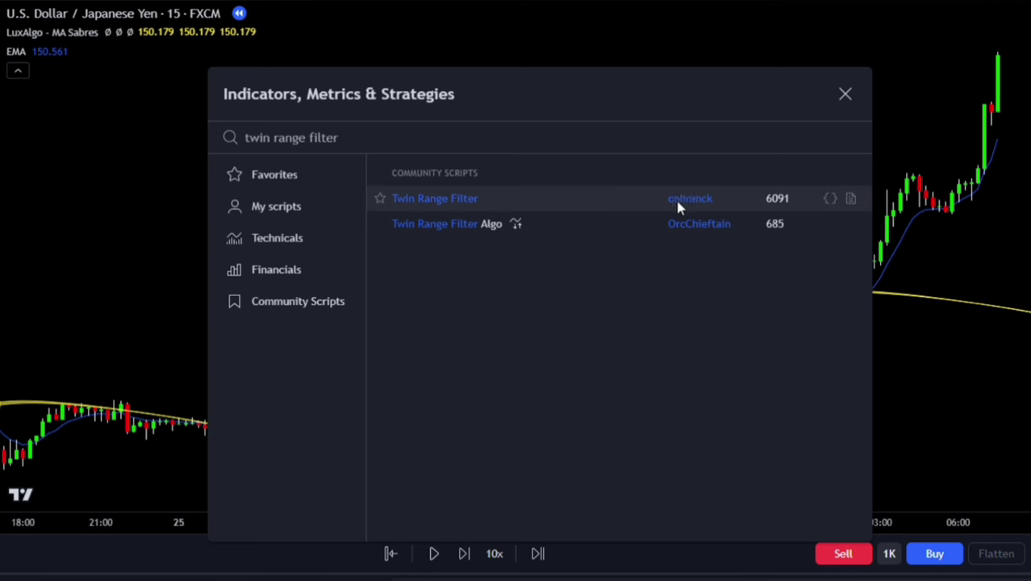
pyautogui.click(634, 206)
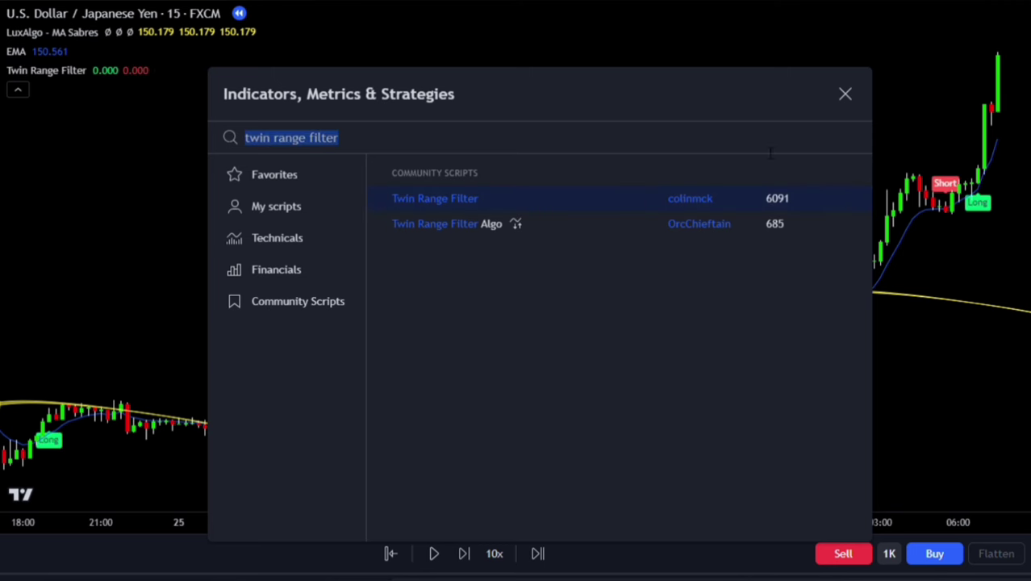
pyautogui.click(845, 94)
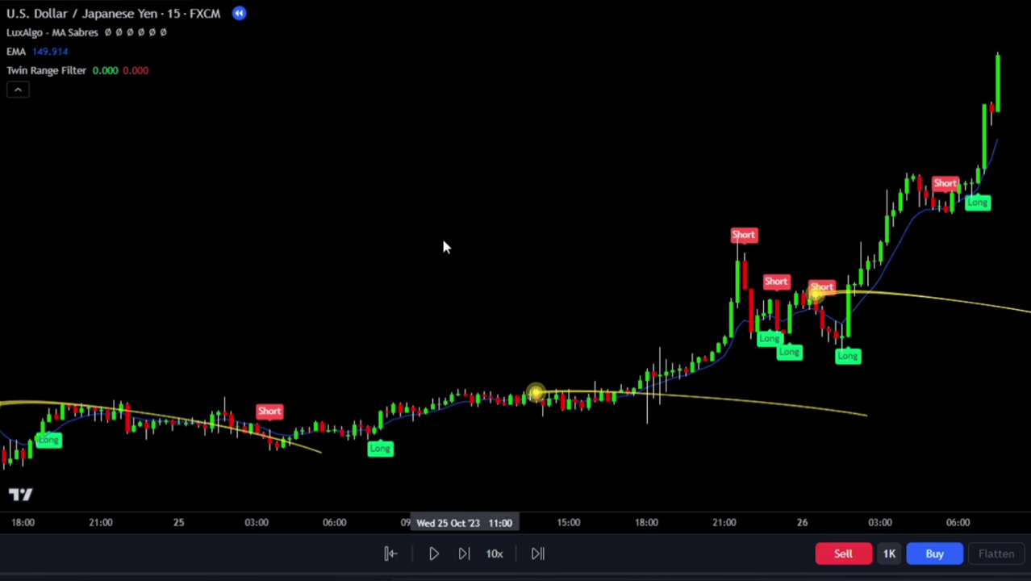
# Step: Set the length of the EMA on the USD/JPY chart to 200
pyautogui.click(747, 336)
pyautogui.doubleClick(747, 335)
pyautogui.click(407, 194)
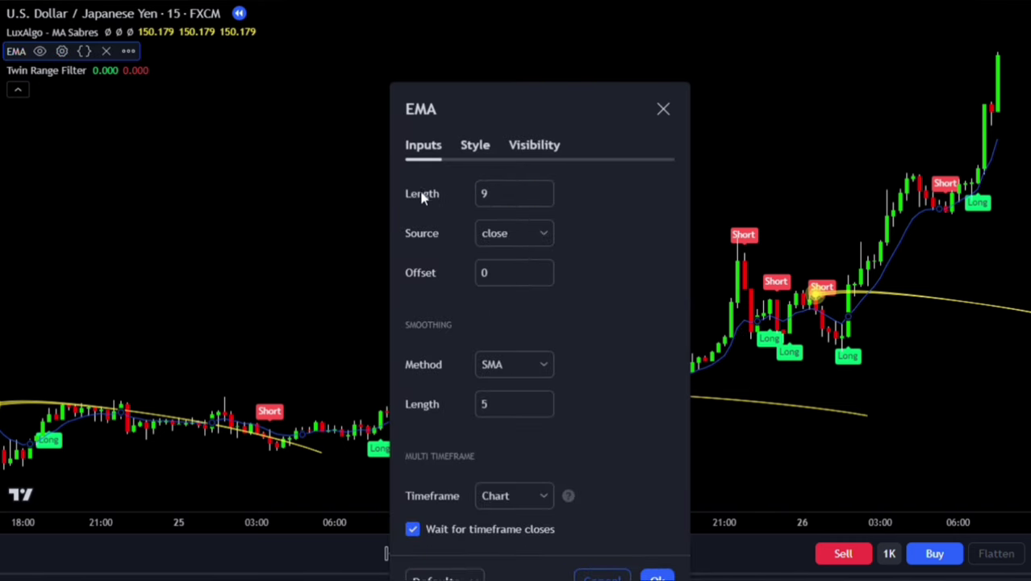
pyautogui.doubleClick(492, 194)
pyautogui.write('200')
# Step: Style the EMA line in white with the thickest line option and apply the settings
pyautogui.click(477, 147)
pyautogui.click(531, 194)
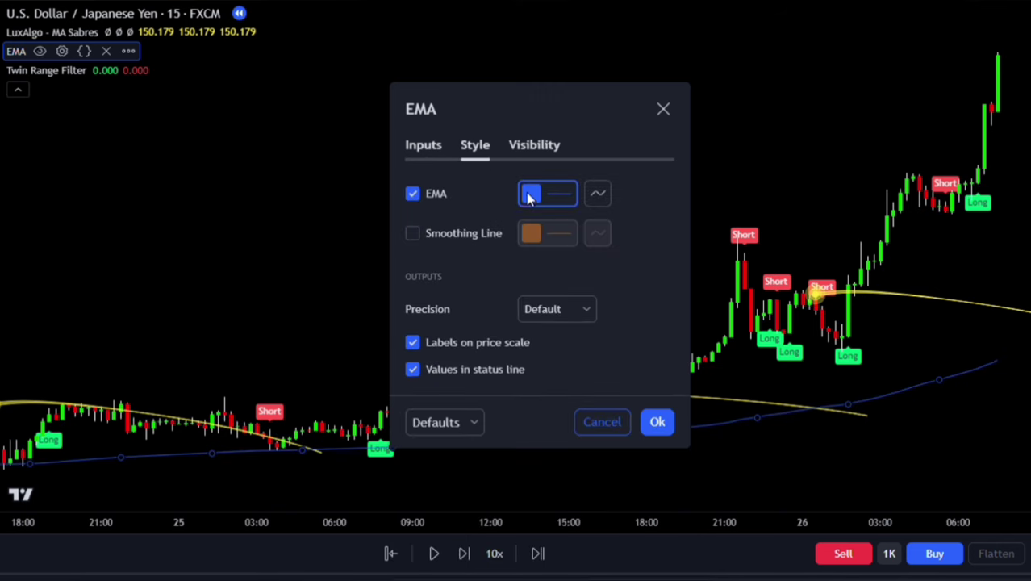
pyautogui.click(533, 226)
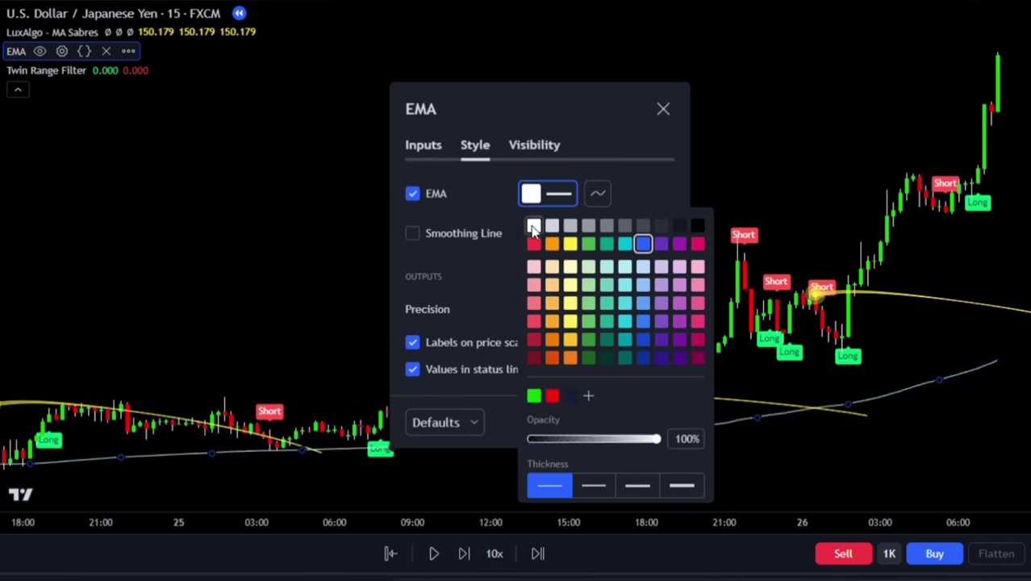
pyautogui.click(665, 488)
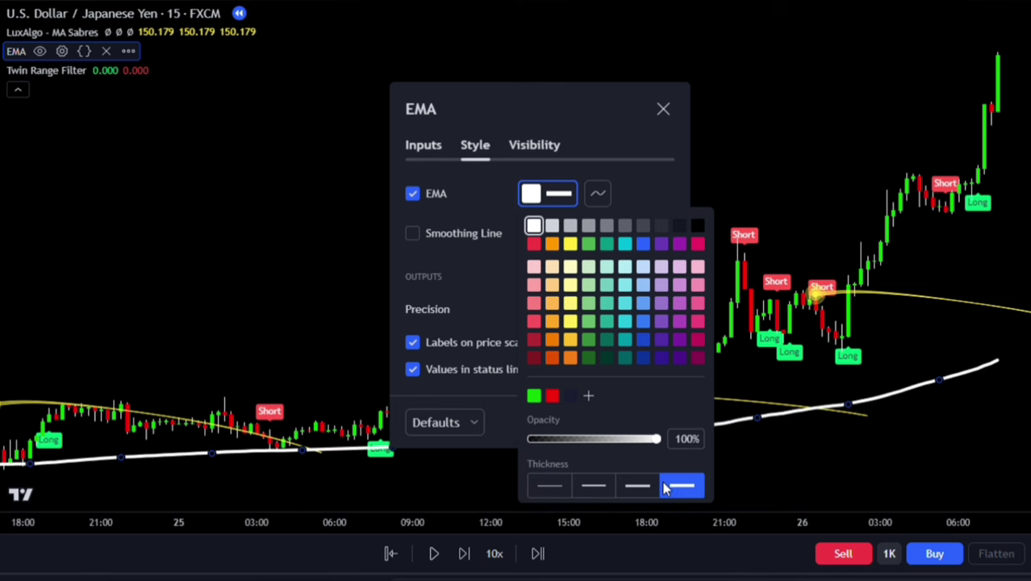
pyautogui.click(641, 184)
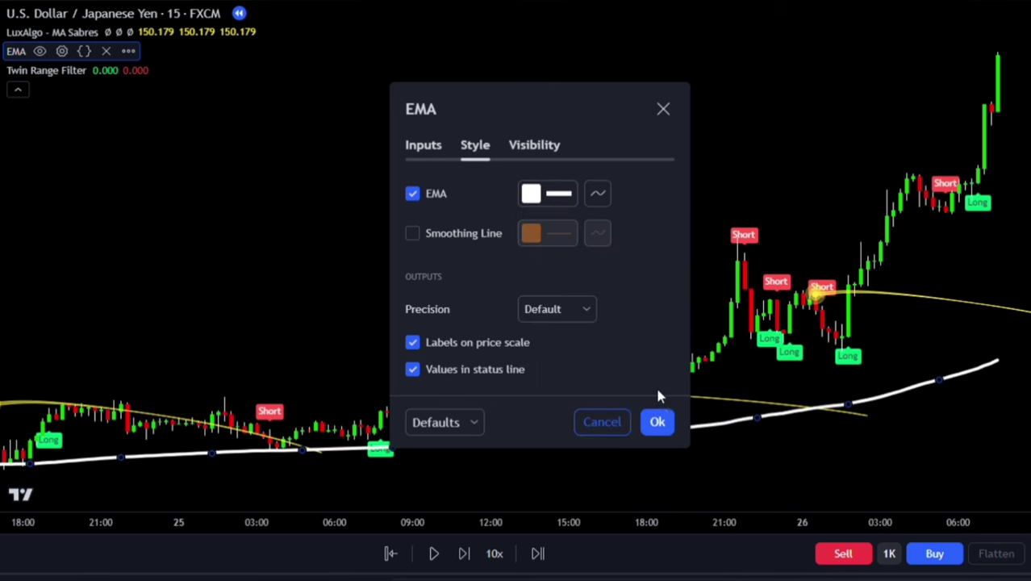
pyautogui.click(646, 423)
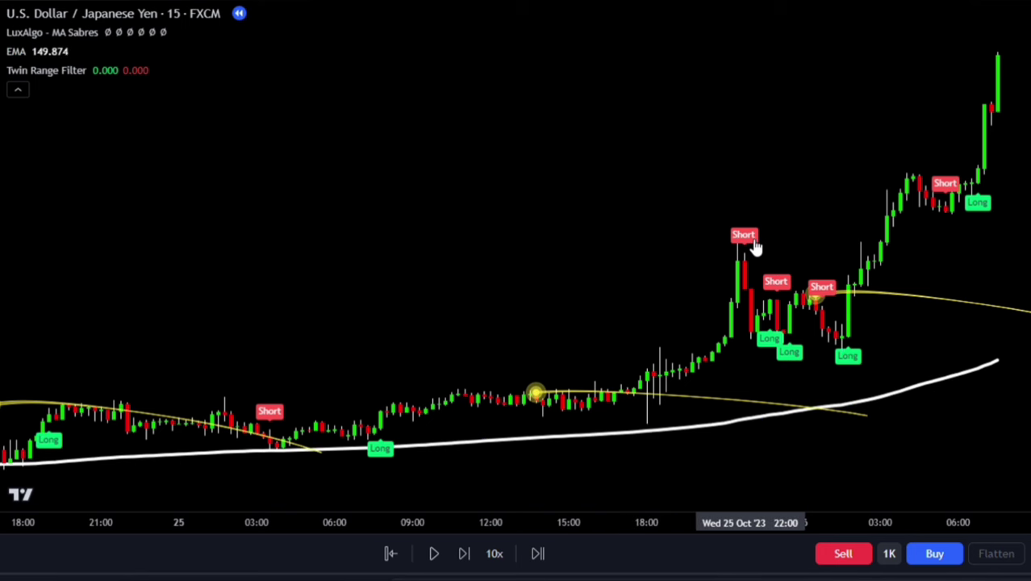
# Step: Review the Twin Range Filter's input and style settings, leaving the defaults in place
pyautogui.click(122, 70)
pyautogui.click(434, 197)
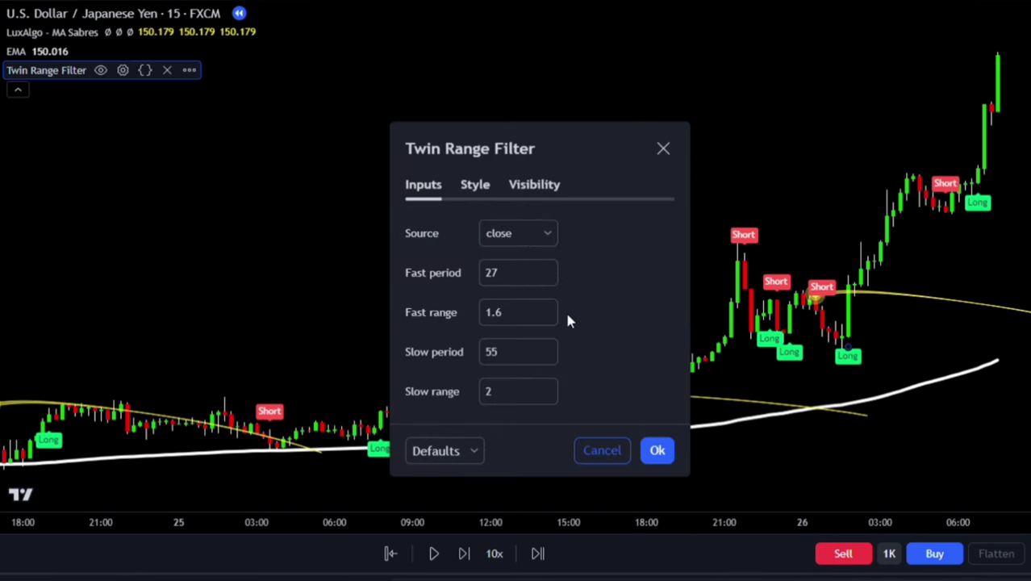
pyautogui.click(475, 185)
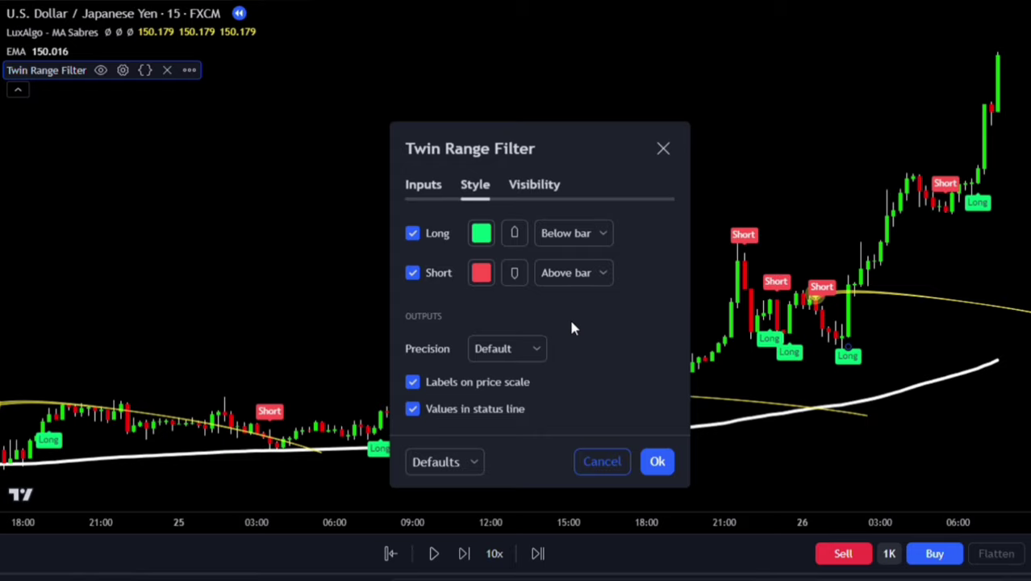
pyautogui.click(656, 462)
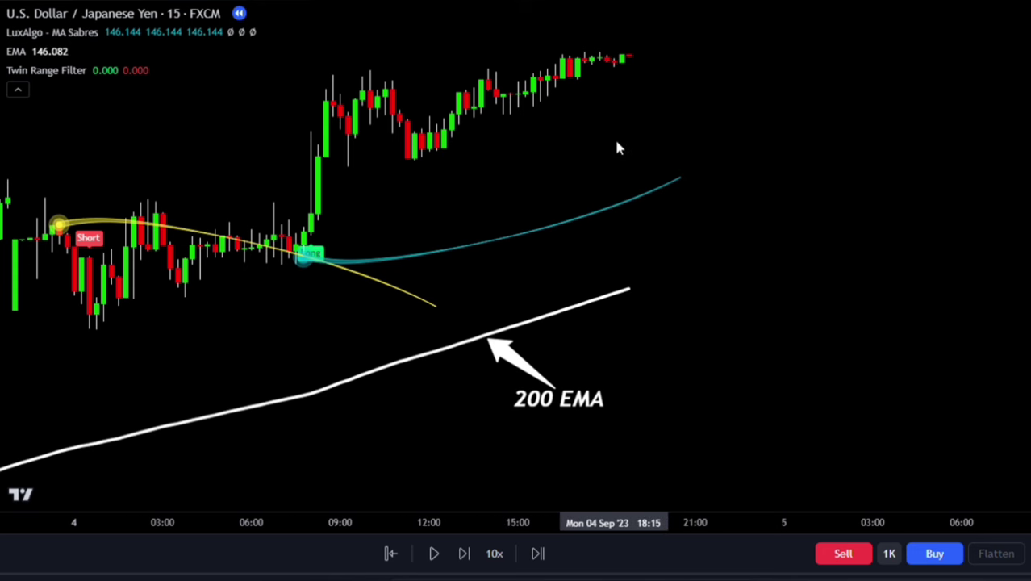
# Step: Advance the bar replay candle by candle through the evening of 4 Sep '23 until a yellow Sabres resistance curve forms
pyautogui.hotkey('shift', 'Right')
pyautogui.hotkey('shift', 'Right')
pyautogui.hotkey('shift', 'Right')
pyautogui.hotkey('shift', 'Right')
pyautogui.hotkey('shift', 'Right')
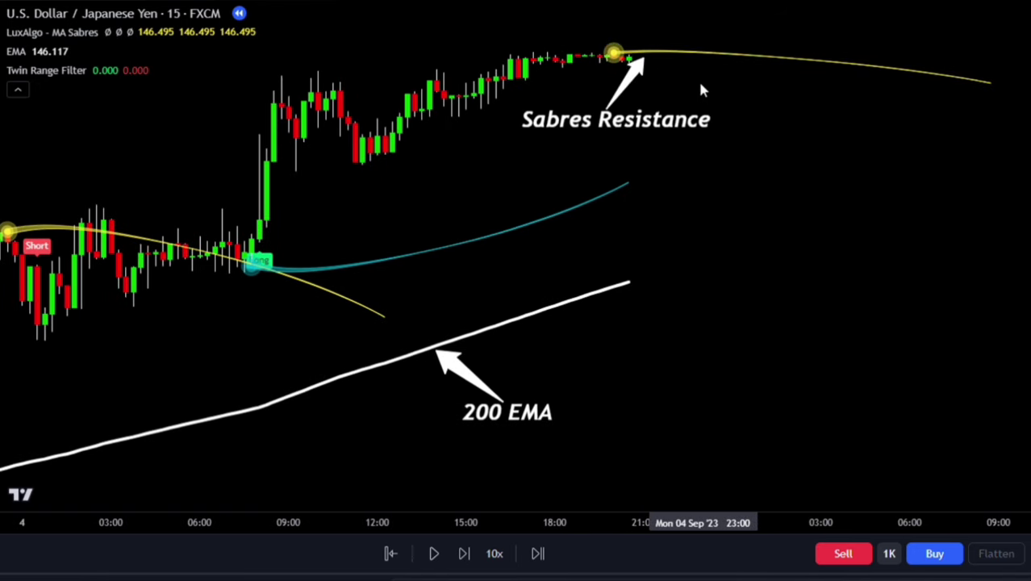
# Step: Step the replay forward to 03:00 on 5 Sep '23, past the Long signal above the Sabres resistance
pyautogui.hotkey('shift', 'Right')
pyautogui.hotkey('shift', 'Right')
pyautogui.hotkey('shift', 'Right')
pyautogui.hotkey('shift', 'Right')
pyautogui.hotkey('shift', 'Right')
pyautogui.hotkey('shift', 'Right')
pyautogui.hotkey('shift', 'Right')
pyautogui.hotkey('shift', 'Right')
pyautogui.hotkey('shift', 'Right')
pyautogui.hotkey('shift', 'Right')
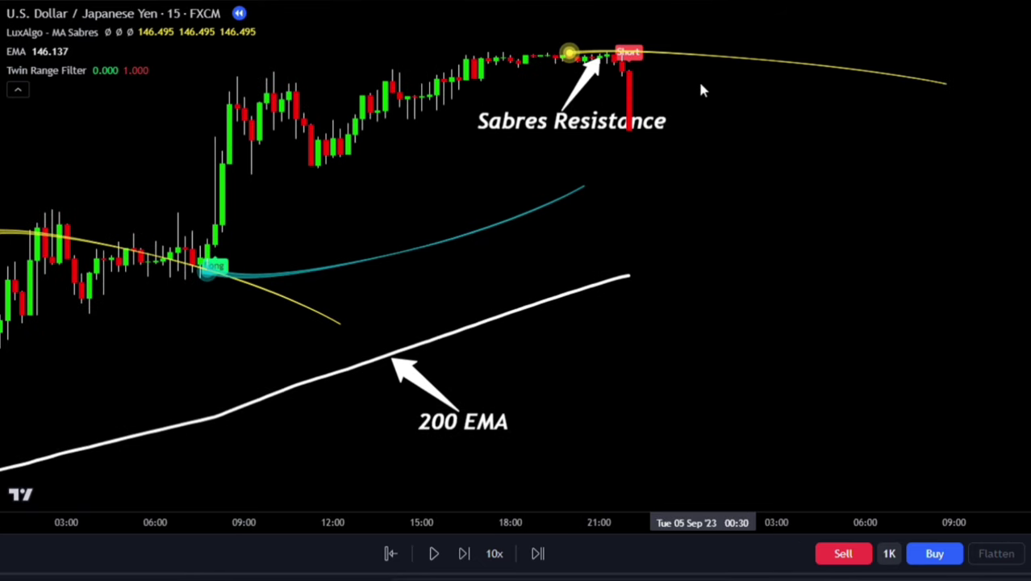
pyautogui.hotkey('shift', 'Right')
pyautogui.hotkey('shift', 'Right')
pyautogui.hotkey('shift', 'Right')
pyautogui.hotkey('shift', 'Right')
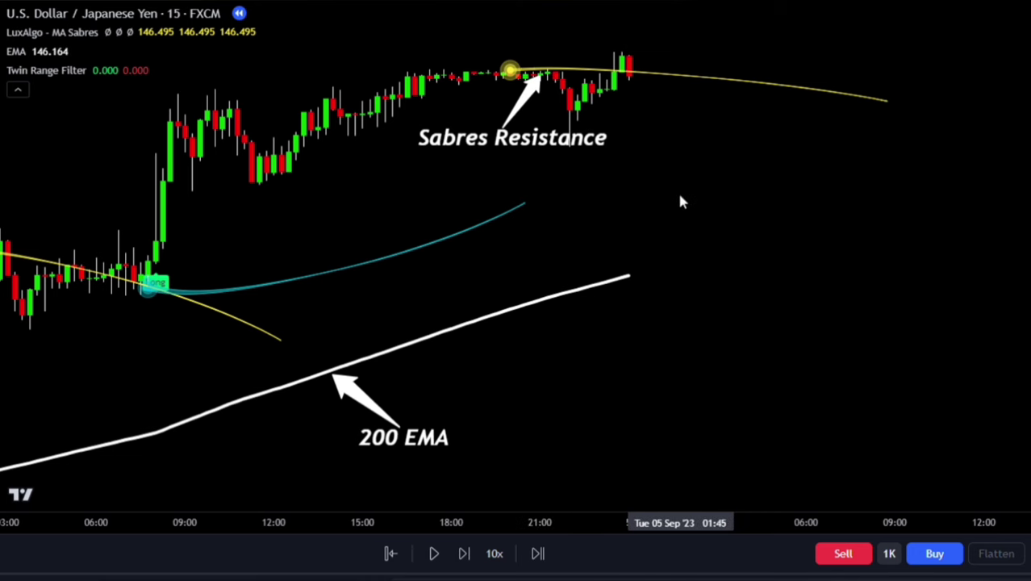
pyautogui.hotkey('shift', 'Right')
pyautogui.hotkey('shift', 'Right')
pyautogui.hotkey('shift', 'Right')
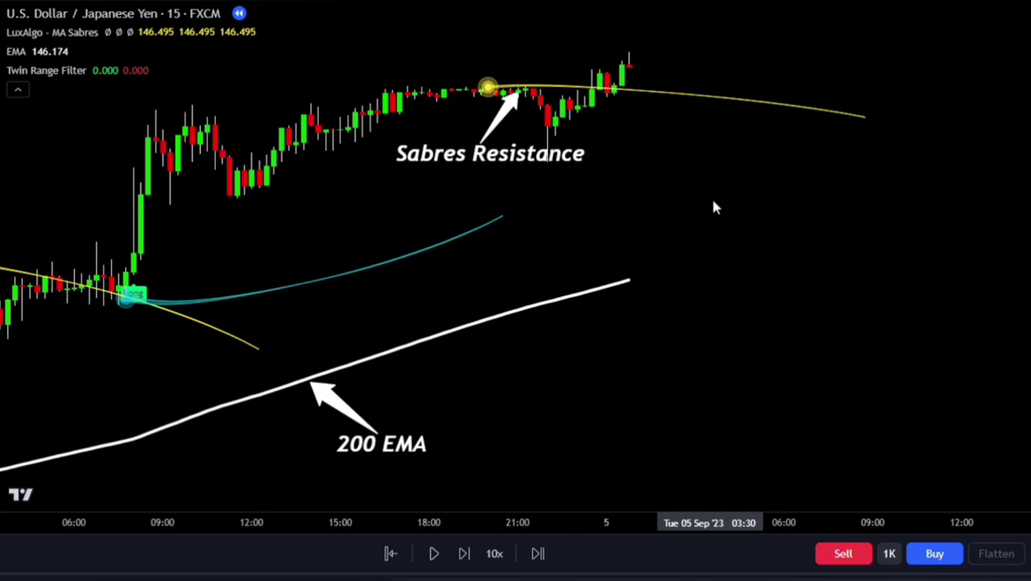
pyautogui.hotkey('shift', 'Right')
pyautogui.hotkey('shift', 'Right')
pyautogui.hotkey('shift', 'Right')
pyautogui.hotkey('shift', 'Right')
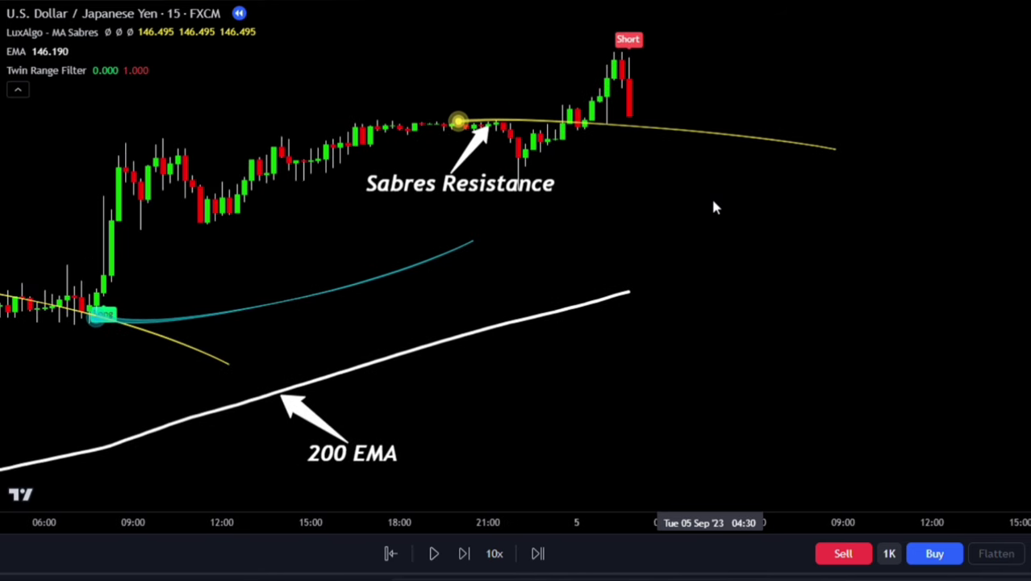
pyautogui.hotkey('shift', 'Right')
pyautogui.hotkey('shift', 'Right')
pyautogui.hotkey('shift', 'Right')
pyautogui.hotkey('shift', 'Right')
pyautogui.hotkey('shift', 'Right')
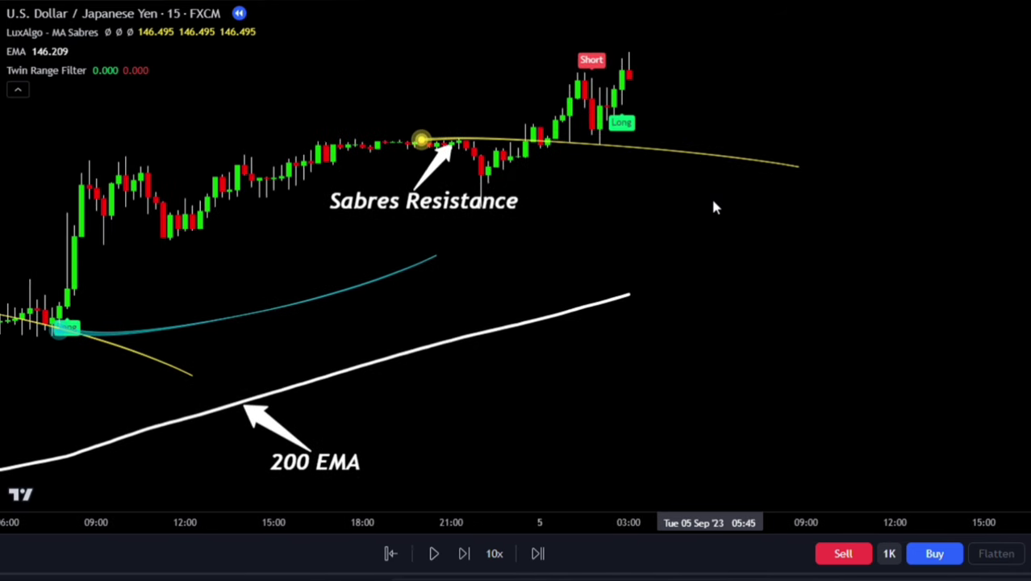
pyautogui.hotkey('shift', 'Right')
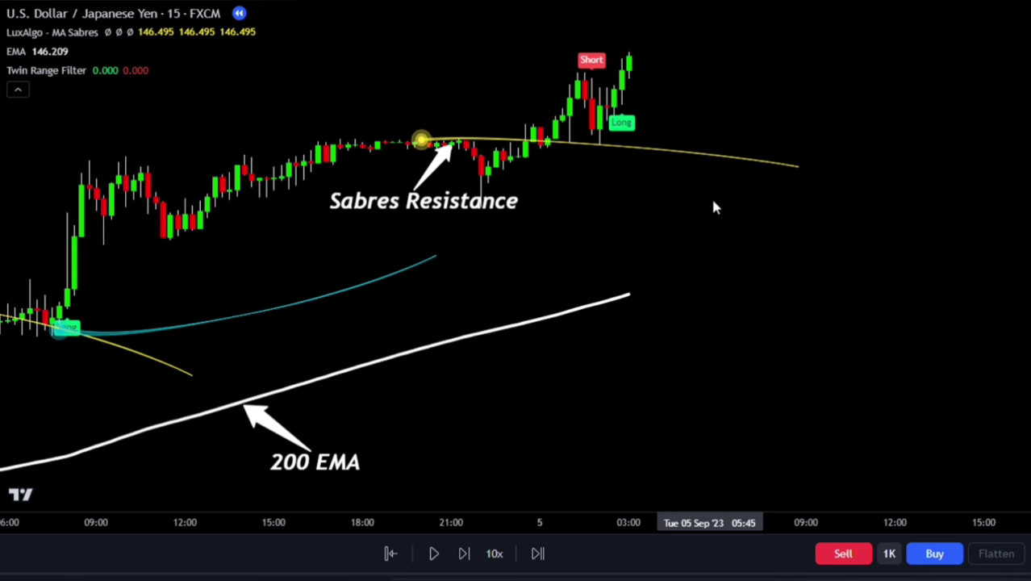
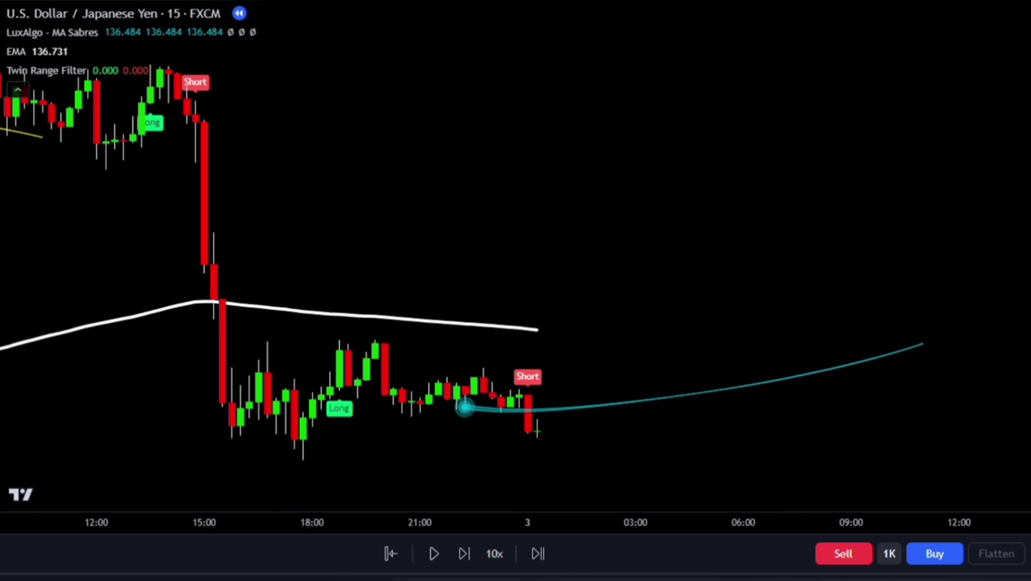
# Step: Place a short position at the Wed 03 May '23 00:00 Short signal candle's close, with a 0.218 stop and a 0.486 target
pyautogui.moveTo(936, 419); pyautogui.dragTo(868, 299)
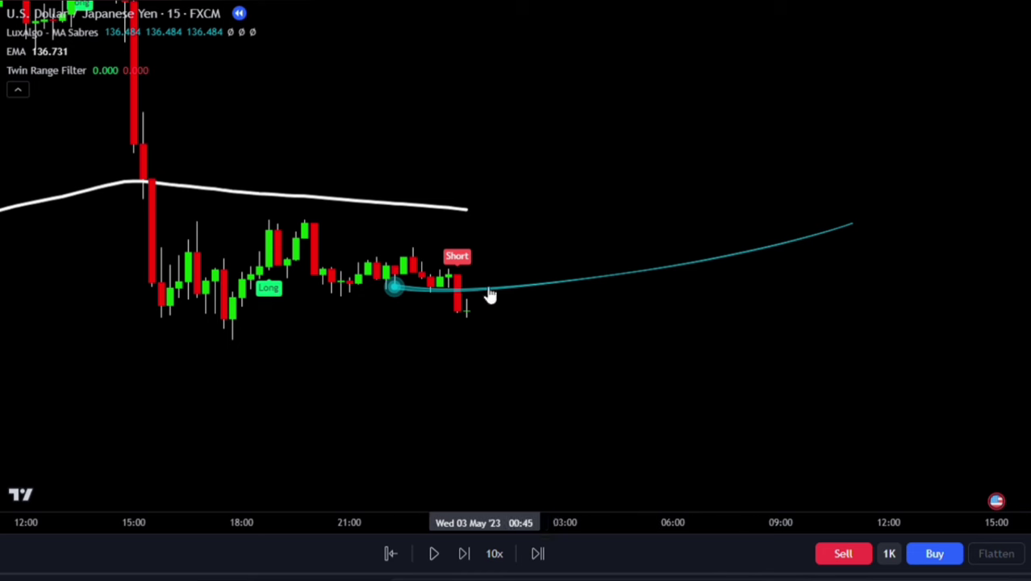
pyautogui.click(457, 314)
pyautogui.moveTo(456, 234); pyautogui.dragTo(456, 255)
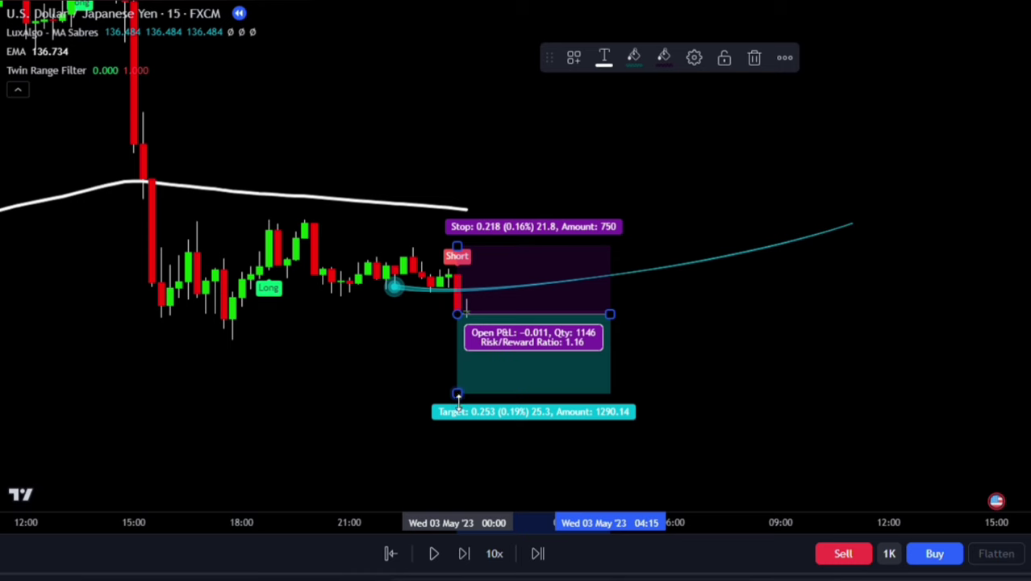
pyautogui.moveTo(457, 392); pyautogui.dragTo(457, 465)
# Step: Extend the short position to about 13:00 on 3 May, and shorten it to end just after the candle reaching the target
pyautogui.moveTo(610, 314); pyautogui.dragTo(918, 286)
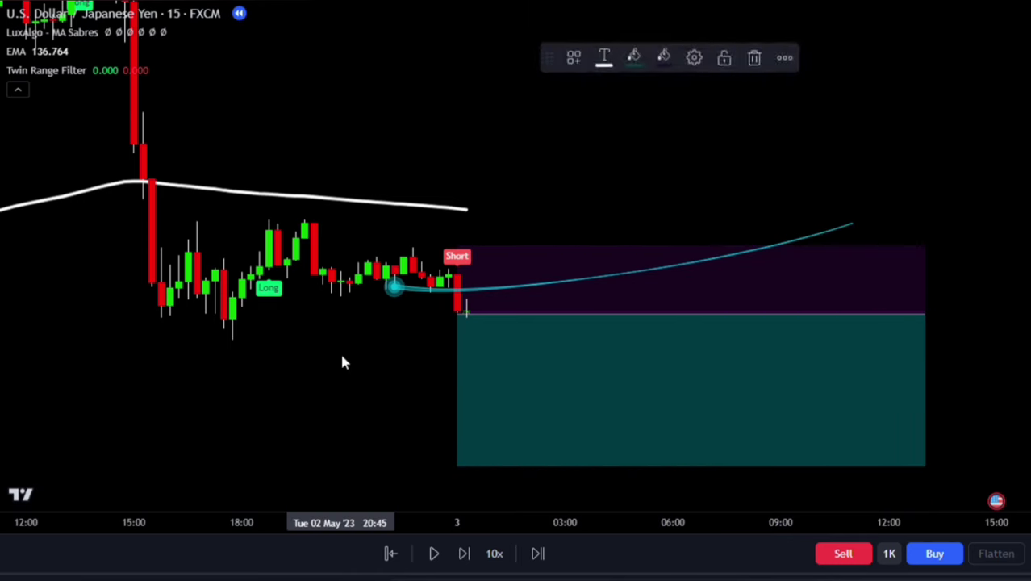
pyautogui.click(242, 385)
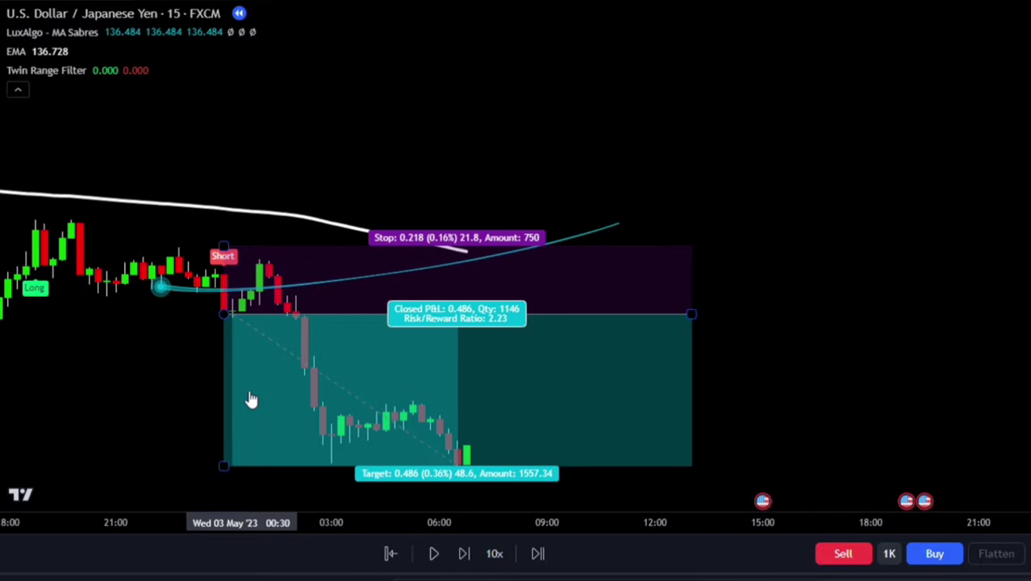
pyautogui.moveTo(697, 313); pyautogui.dragTo(478, 326)
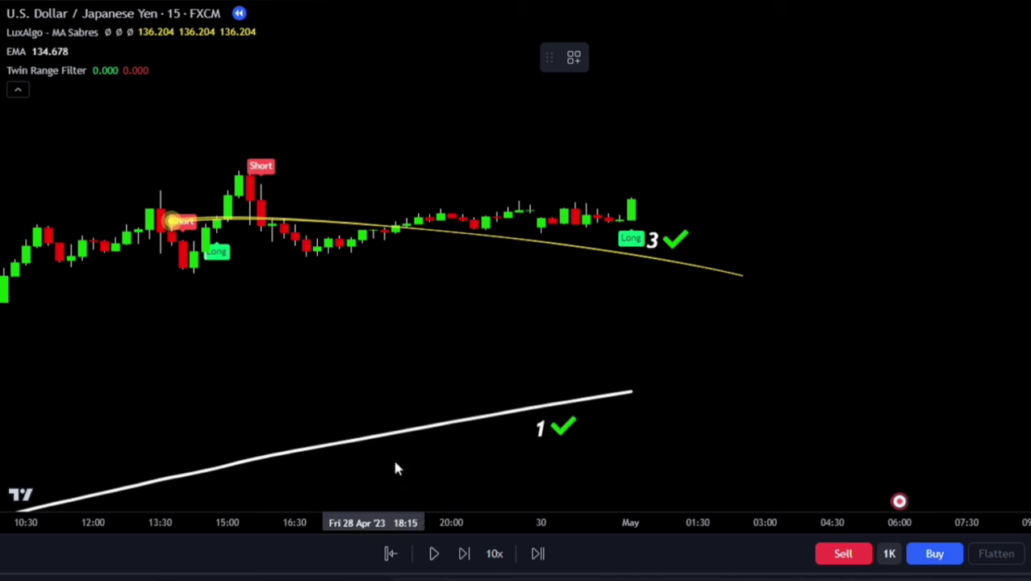
# Step: Place a long position at the Mon 01 May '23 00:00 Long signal candle's close, with a 0.386 stop and a 0.862 target
pyautogui.click(633, 201)
pyautogui.moveTo(633, 231); pyautogui.dragTo(631, 254)
pyautogui.moveTo(631, 175); pyautogui.dragTo(612, 84)
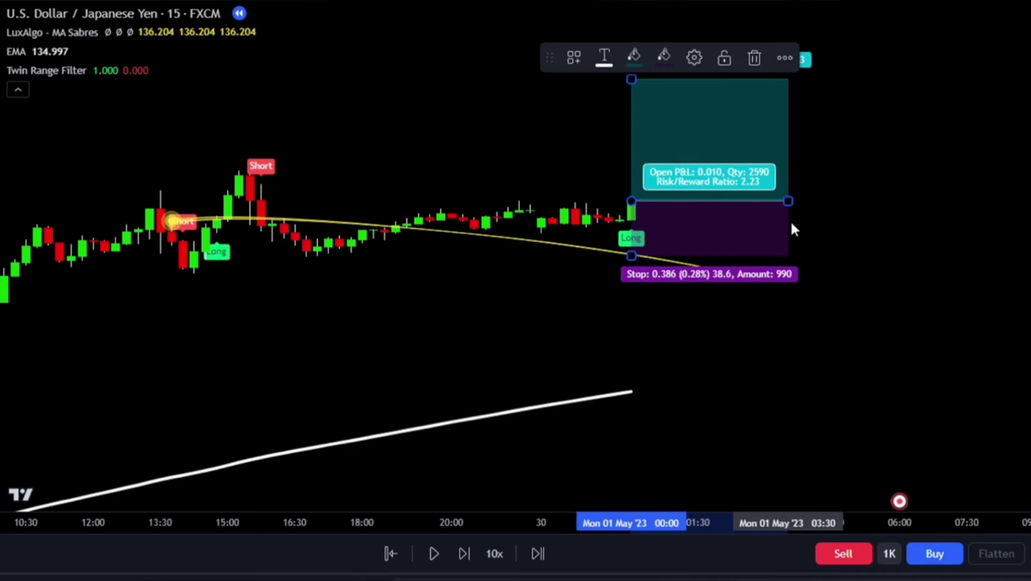
# Step: Extend the long position to 09:00 on 1 May, and lengthen it further past the newest candles
pyautogui.moveTo(797, 208); pyautogui.dragTo(1025, 209)
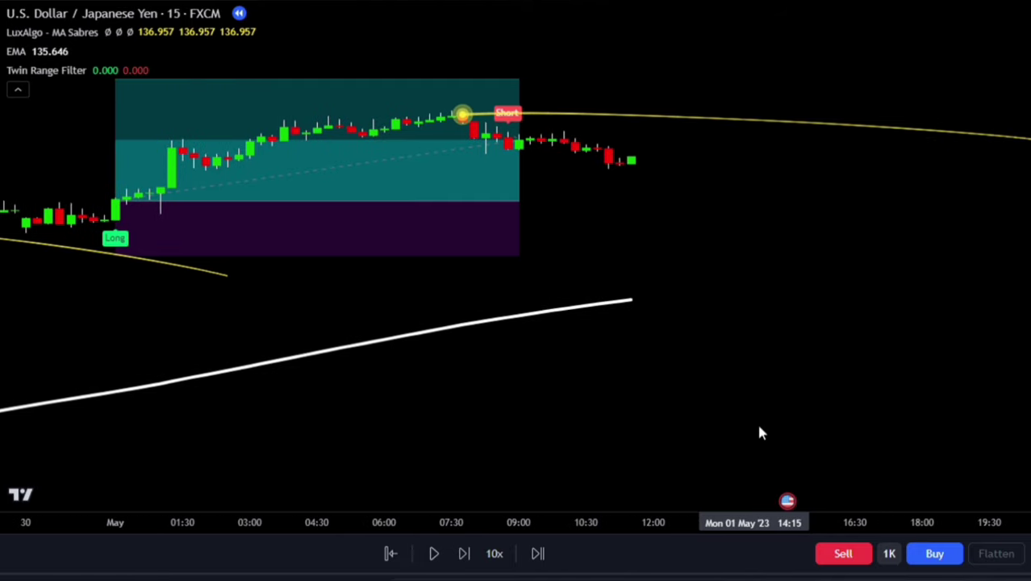
pyautogui.moveTo(529, 204); pyautogui.dragTo(821, 204)
pyautogui.click(758, 362)
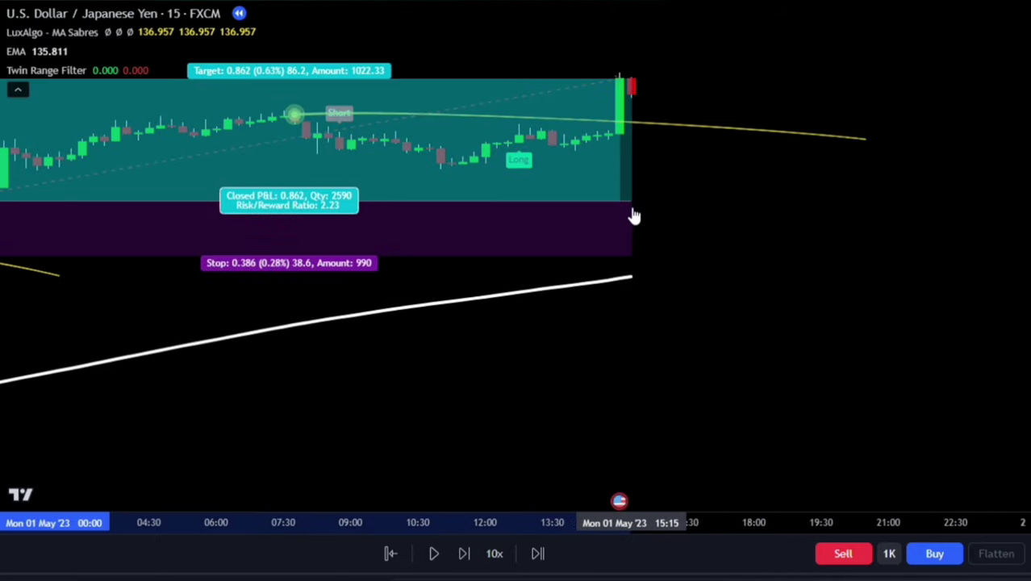
# Step: Draw a red freehand X beside the tall green Long signal candle on Thu 27 Apr '23
pyautogui.moveTo(458, 380); pyautogui.dragTo(598, 414)
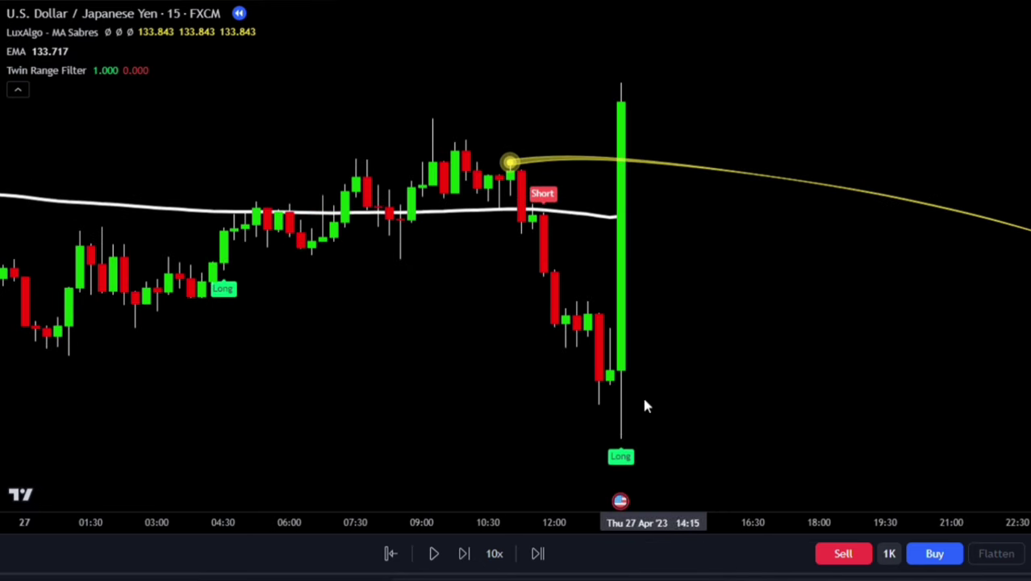
pyautogui.moveTo(764, 242); pyautogui.dragTo(680, 359)
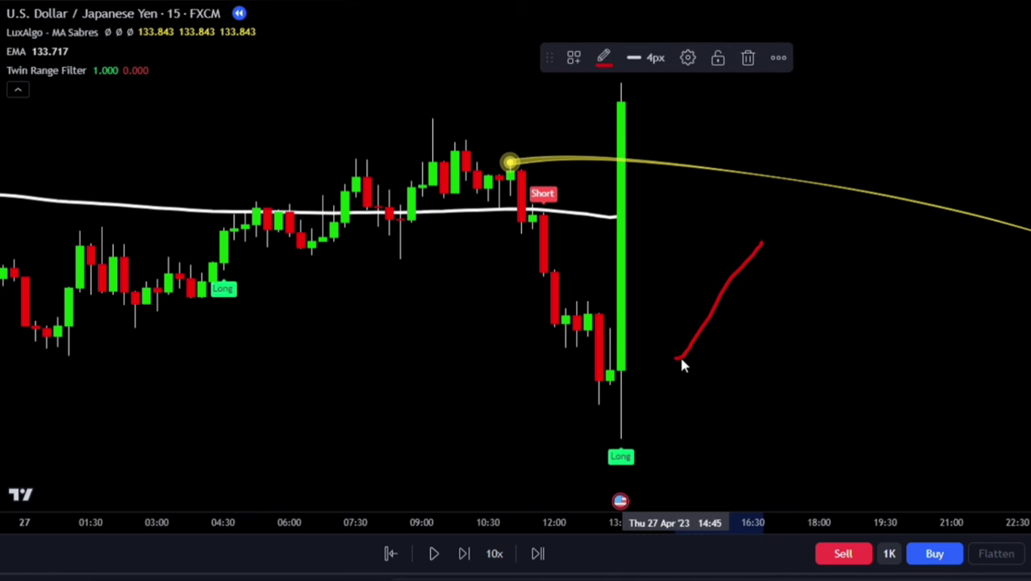
pyautogui.moveTo(678, 246); pyautogui.dragTo(805, 363)
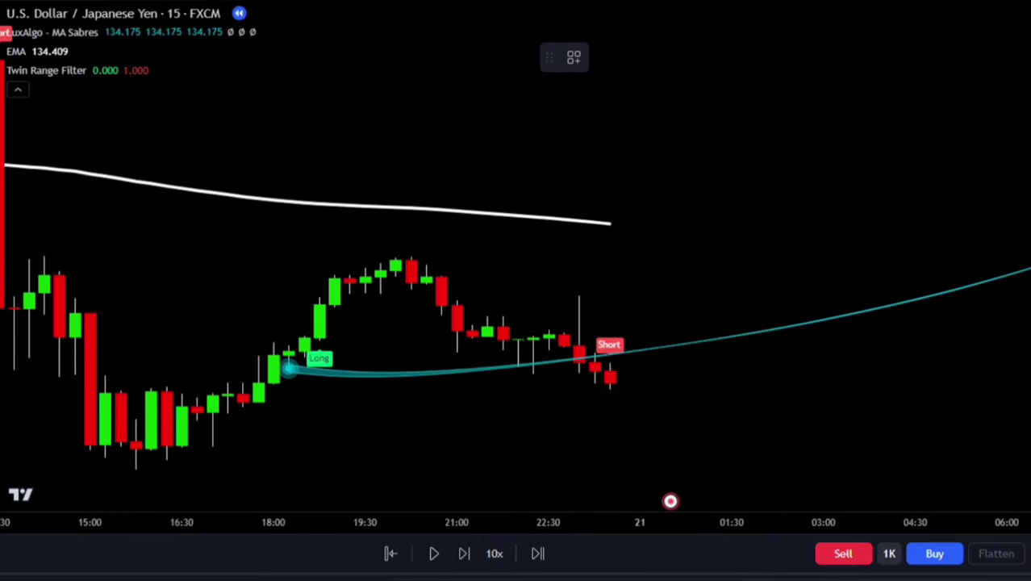
# Step: Place a short position at the Thu 20 Apr '23 23:30 Short signal candle with a 0.147 stop, and lower its profit target
pyautogui.click(611, 386)
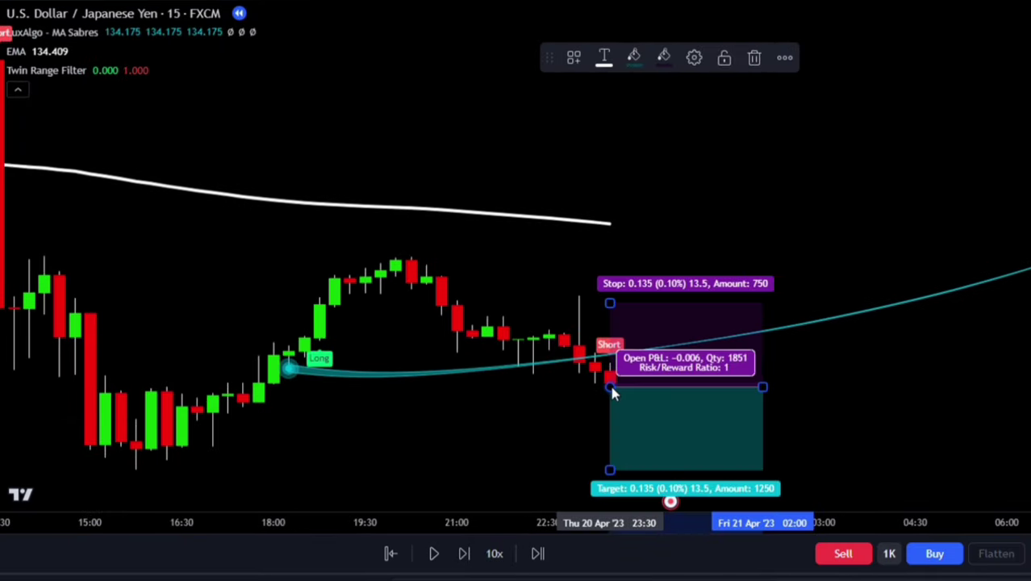
pyautogui.moveTo(611, 307)
pyautogui.mouseDown()
pyautogui.moveTo(601, 296)
pyautogui.moveTo(610, 302)
pyautogui.mouseUp()
pyautogui.click(595, 309)
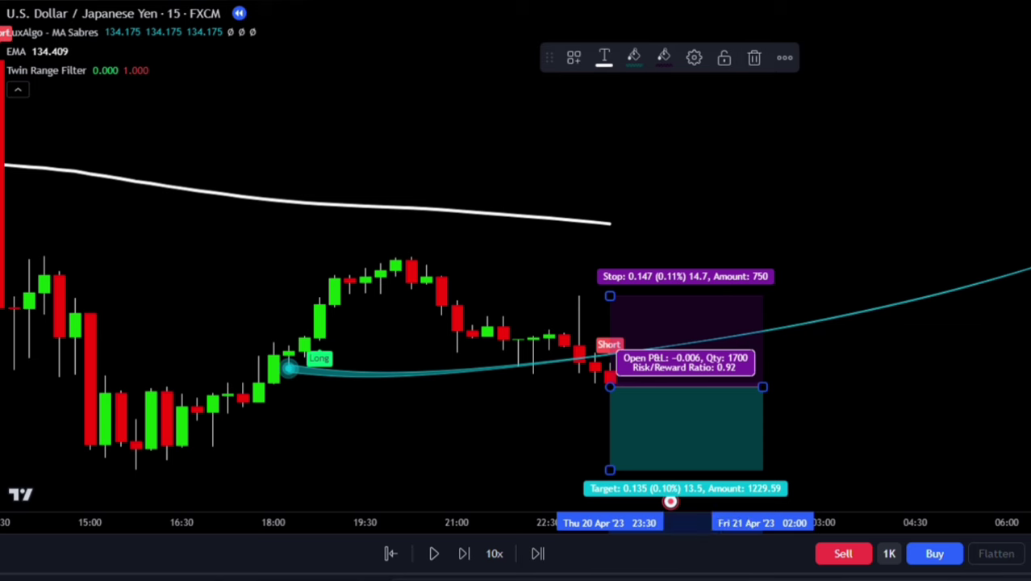
pyautogui.moveTo(957, 395); pyautogui.dragTo(848, 215)
pyautogui.moveTo(496, 274); pyautogui.dragTo(493, 376)
# Step: Extend the short position to about 07:15 on 21 Apr, and shorten it to end just after the 03:00 candle
pyautogui.moveTo(648, 199); pyautogui.dragTo(966, 193)
pyautogui.click(218, 377)
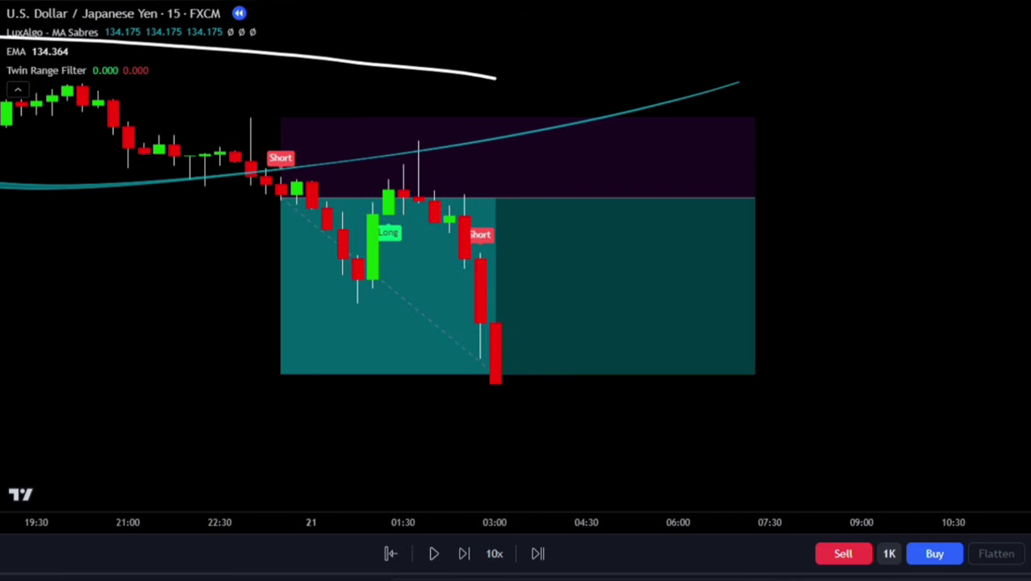
pyautogui.click(743, 192)
pyautogui.moveTo(743, 191); pyautogui.dragTo(518, 233)
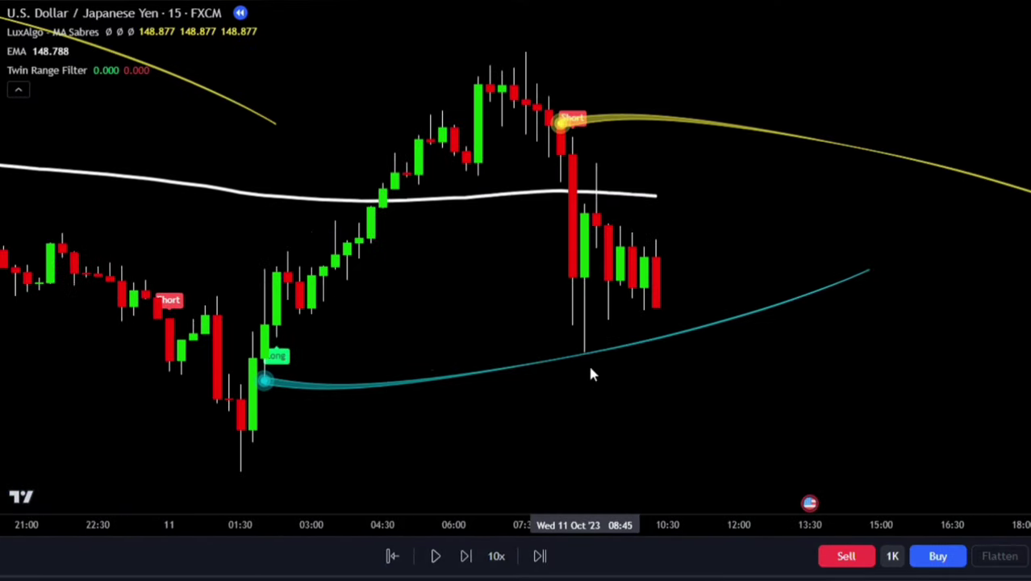
# Step: Place long positions at further October 2023 Long signals, including the one at Thu 12 Oct '23 08:15
pyautogui.click(622, 150)
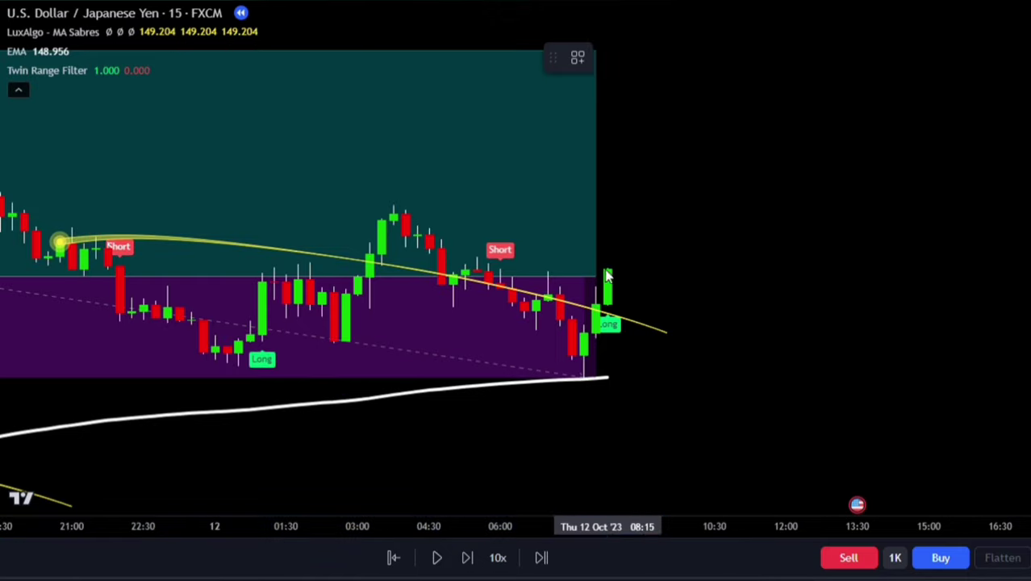
pyautogui.click(608, 269)
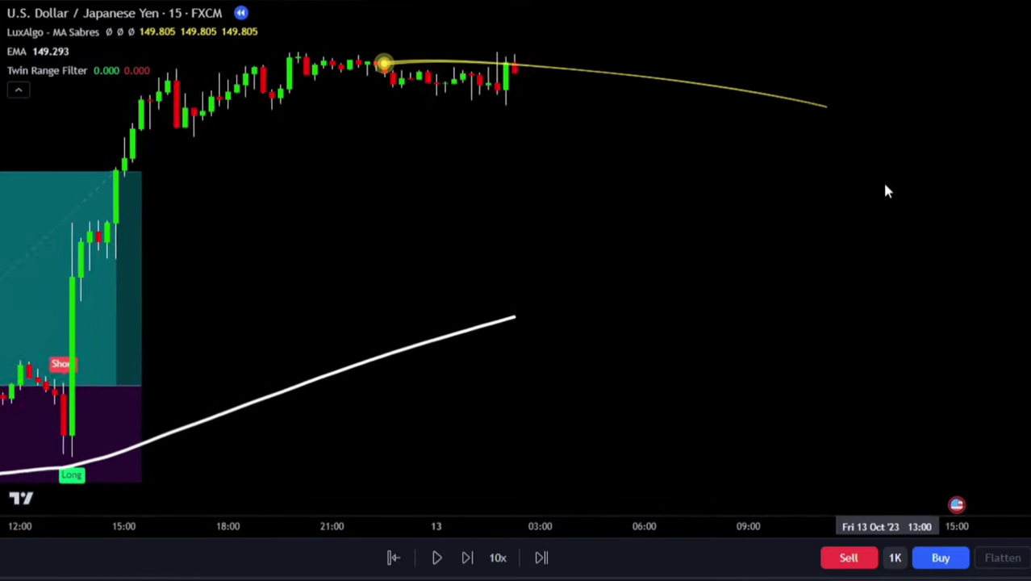
pyautogui.click(476, 125)
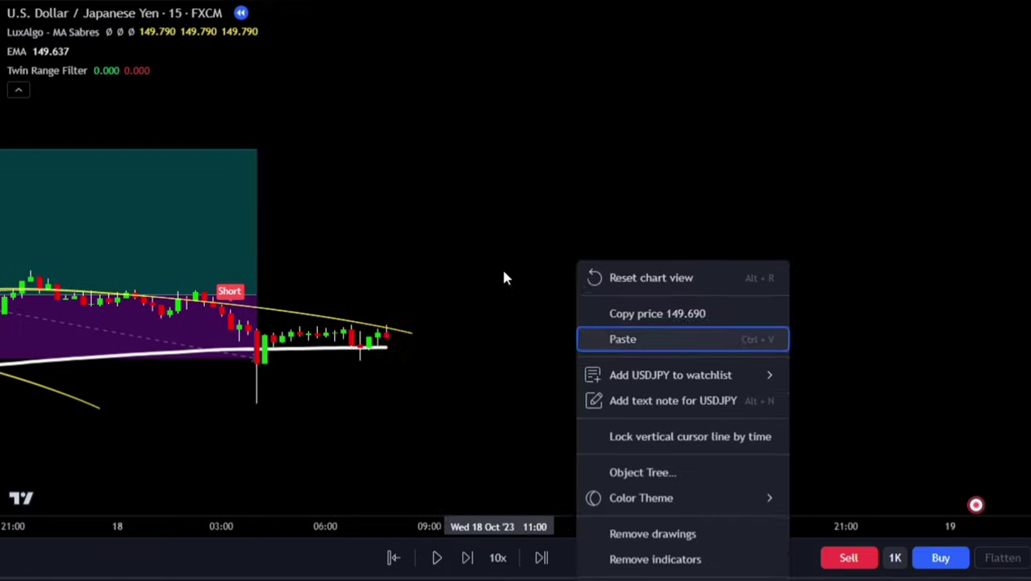
# Step: Add a long position from Wed 18 Oct '23 08:00 to 11:00 with a 0.111 stop and a 0.247 target
pyautogui.click(238, 309)
pyautogui.click(578, 325)
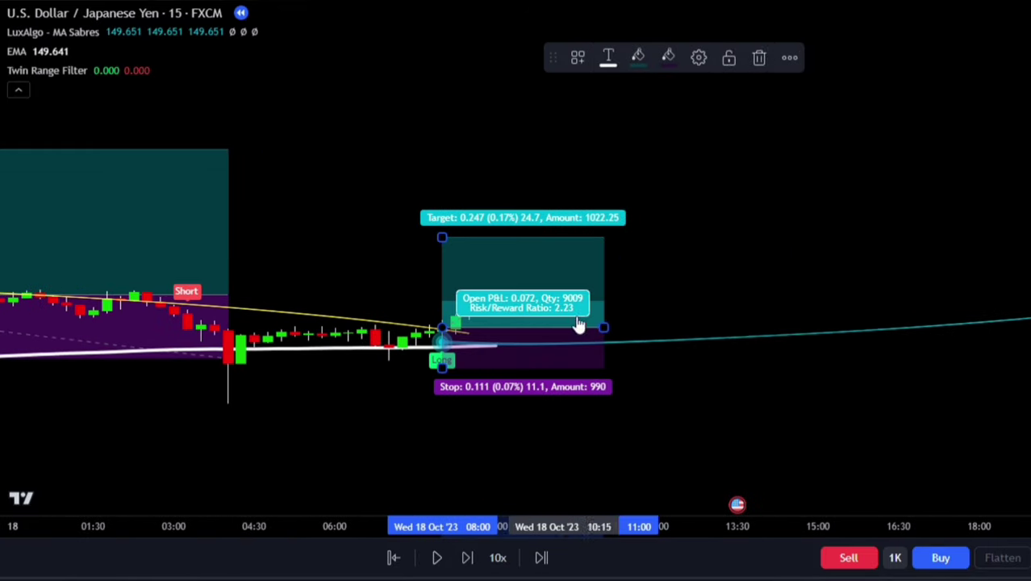
pyautogui.click(634, 373)
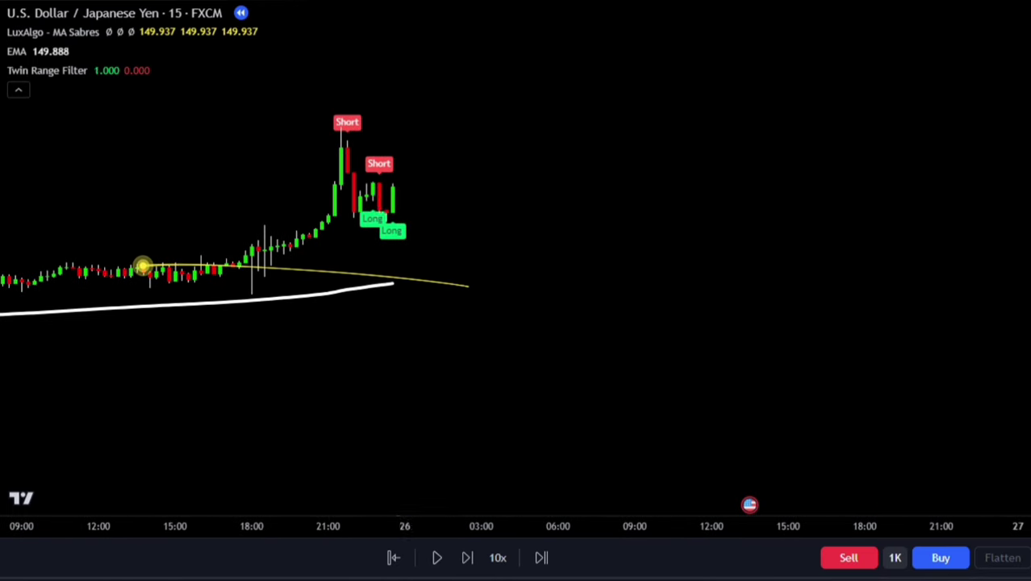
# Step: Place long positions at the Long signals late on 25 Oct and early on 26 Oct '23, extending the first and raising the second's target
pyautogui.click(375, 184)
pyautogui.moveTo(527, 184); pyautogui.dragTo(791, 179)
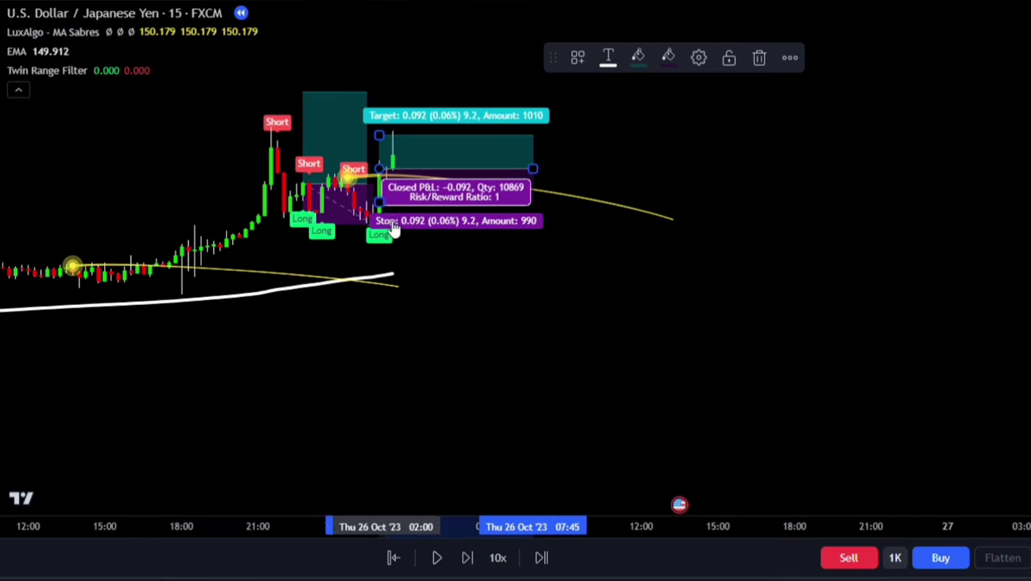
pyautogui.moveTo(407, 121); pyautogui.dragTo(408, 48)
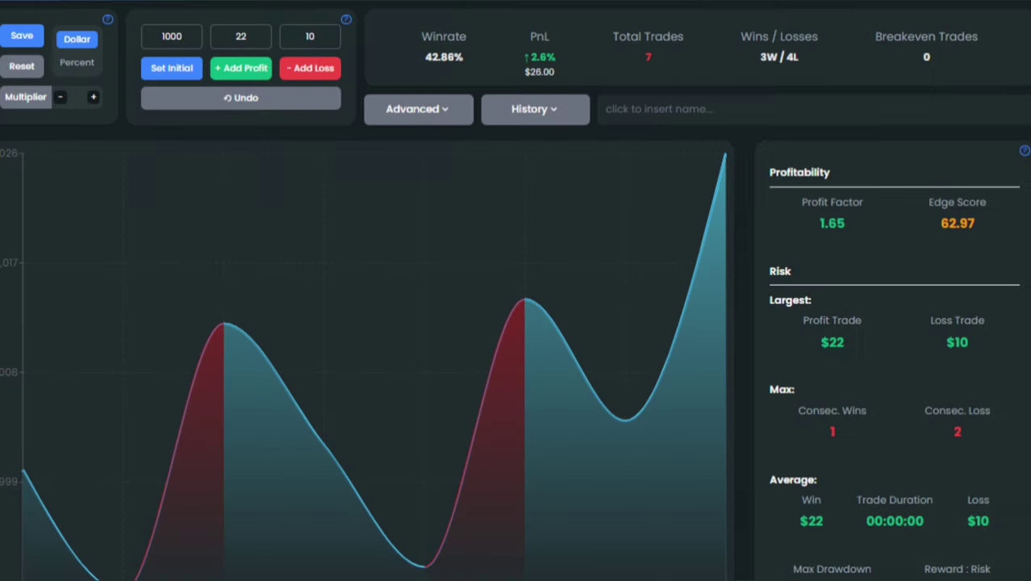